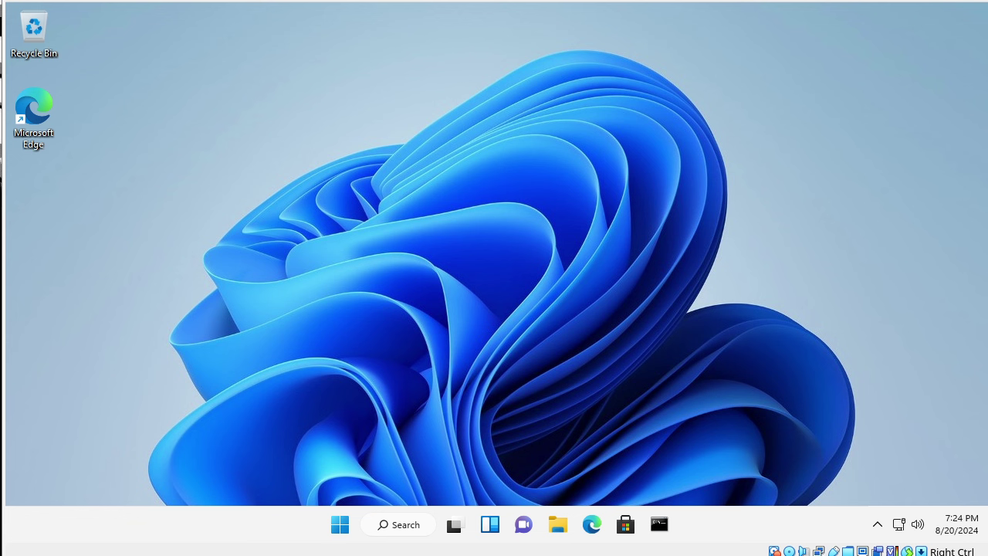
Start Microsoft Edge and complete its first-run setup without signing in or importing data, then close the extra loading tab.
double_click(34, 111)
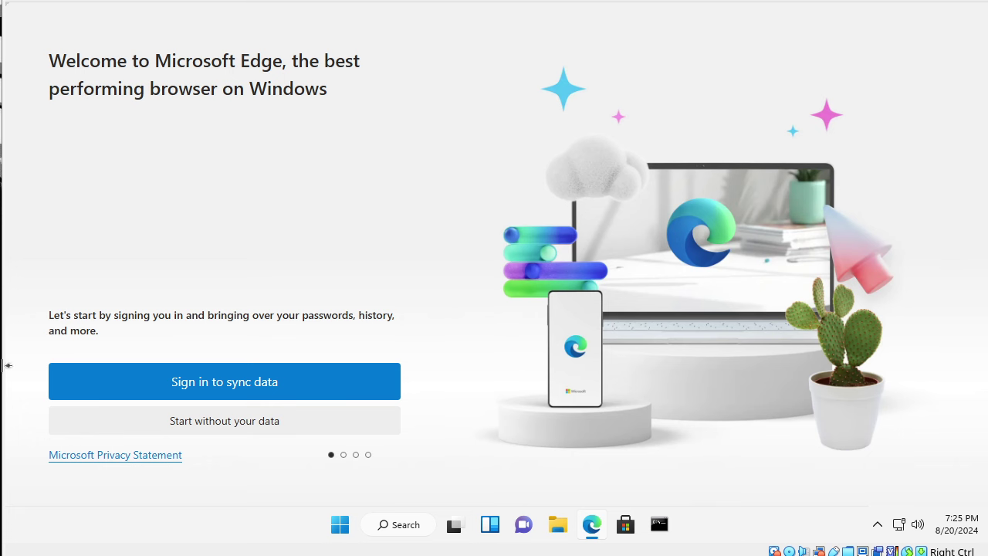
click(293, 426)
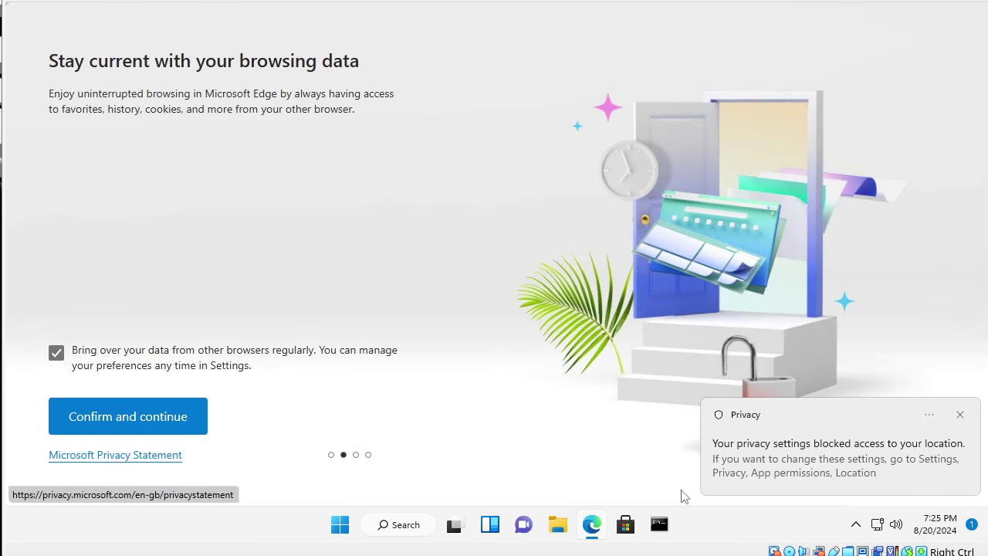
click(961, 415)
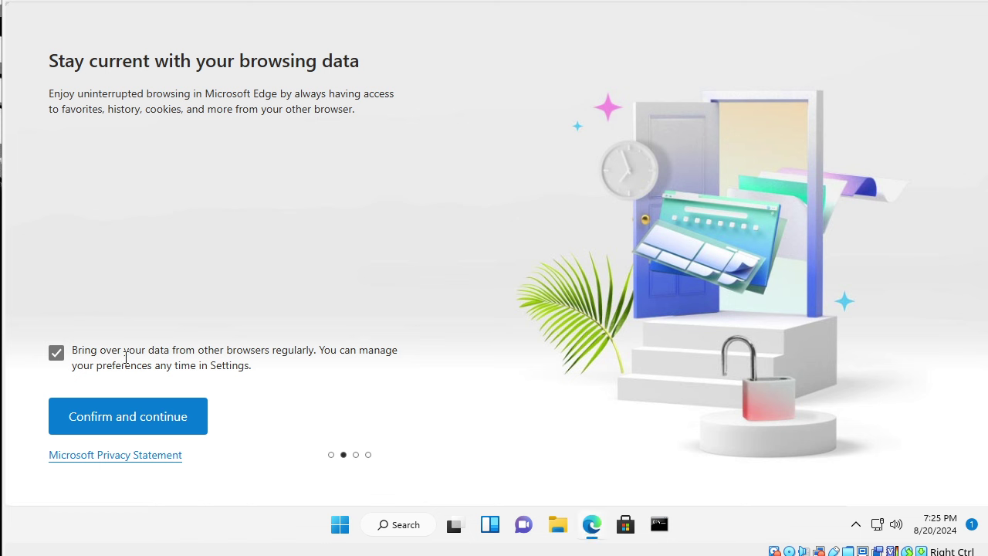
click(54, 358)
click(165, 417)
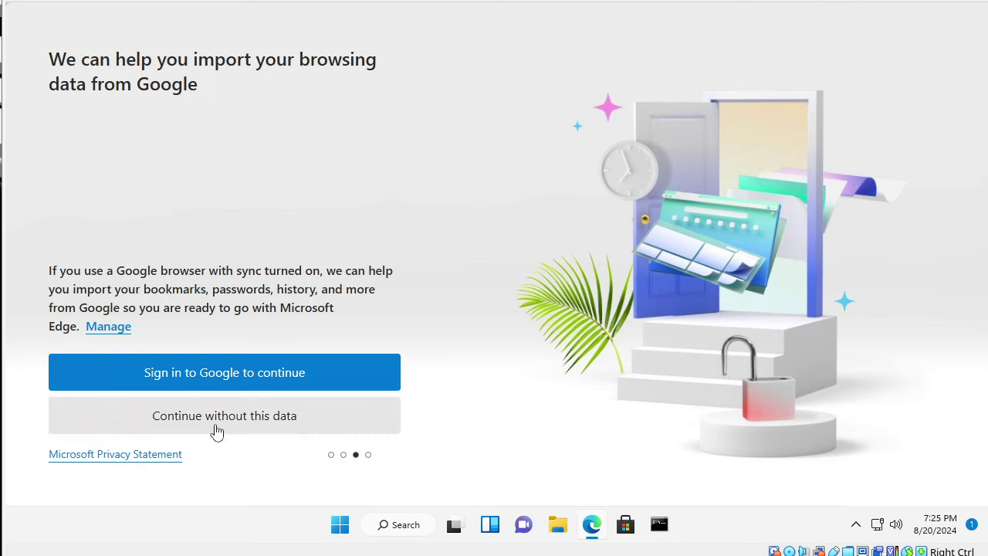
click(270, 421)
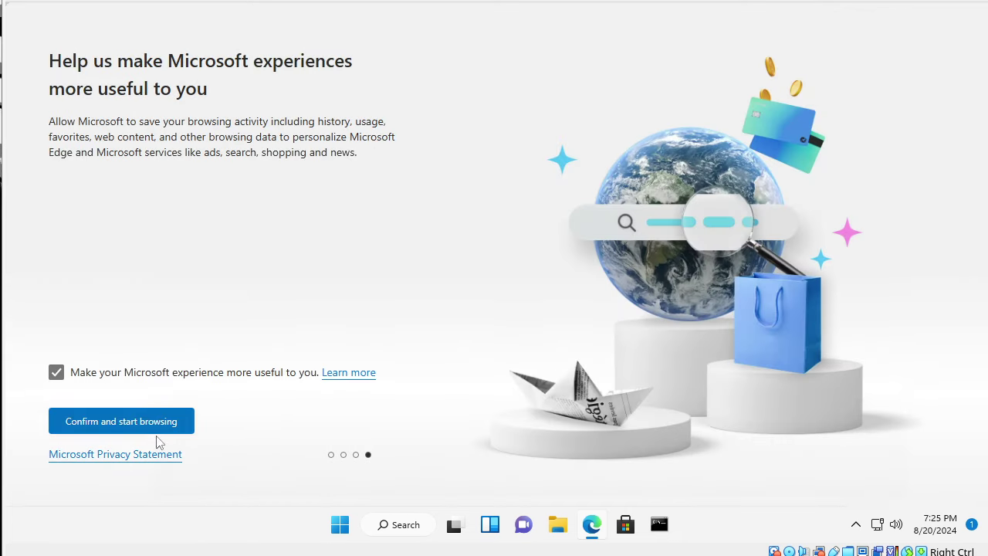
click(155, 422)
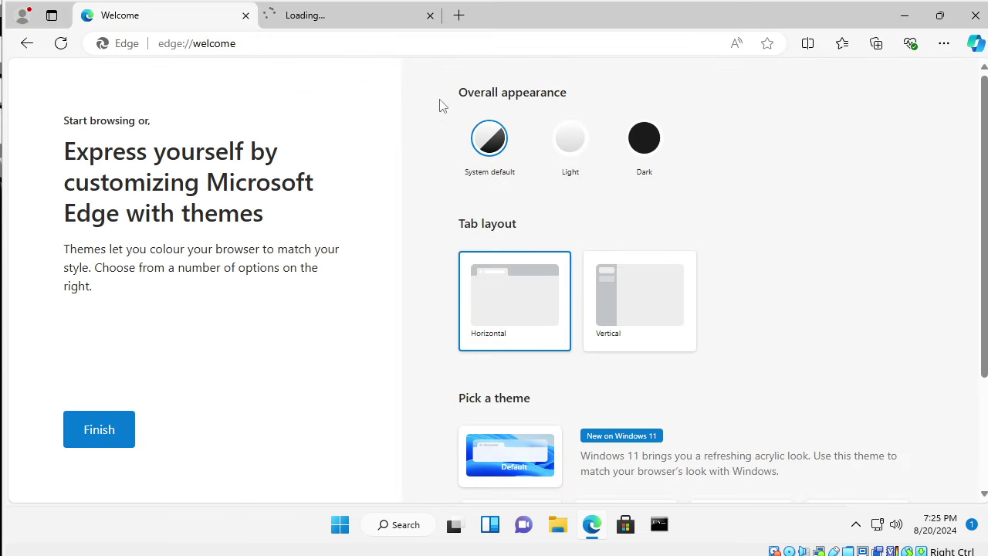
click(430, 15)
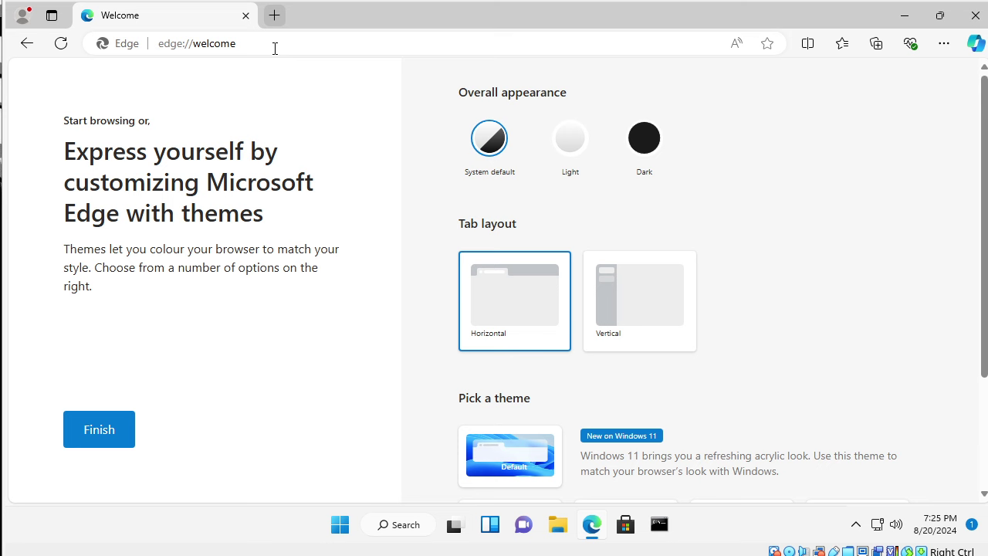
Accept the cookie notice on a new tab and search the web for "opera Borwser".
click(274, 15)
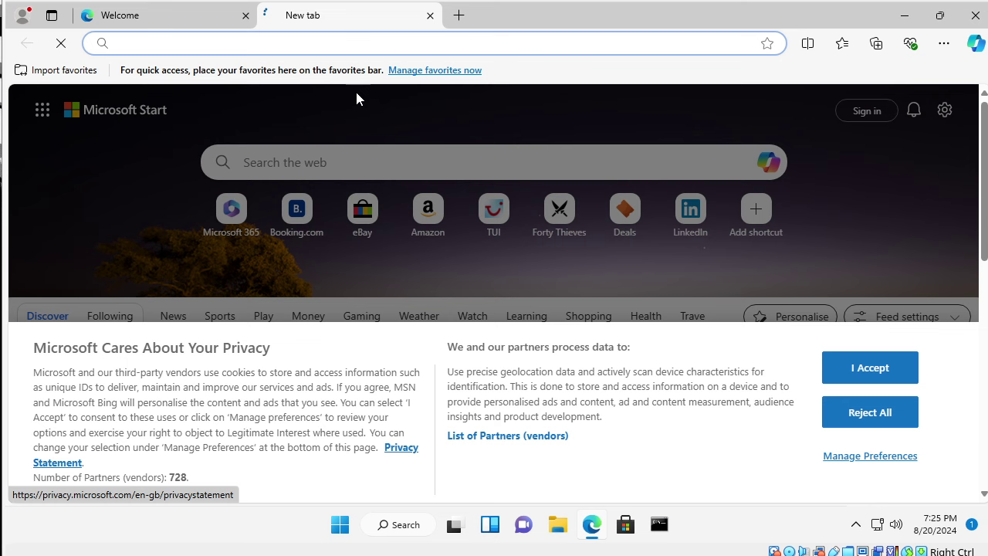
click(870, 374)
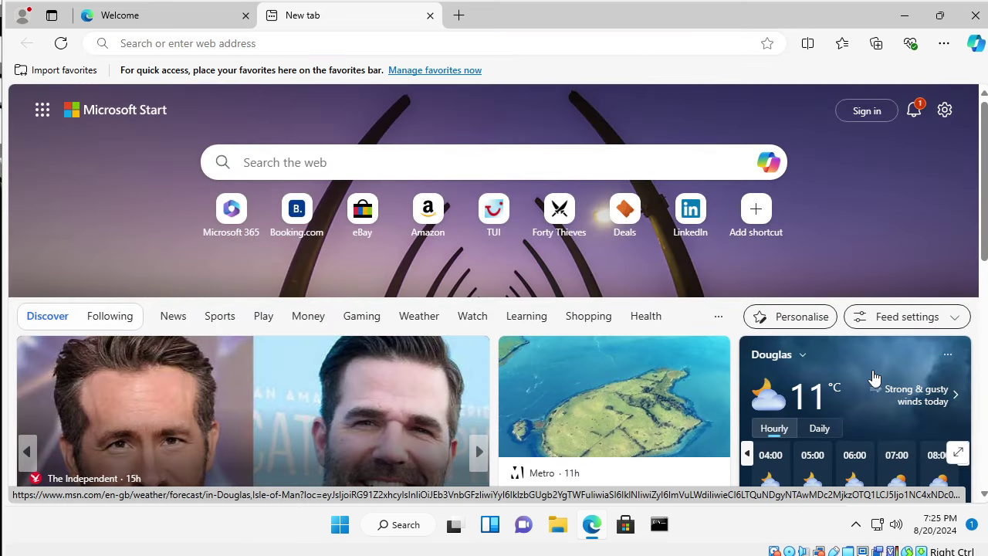
click(349, 169)
text(opera)
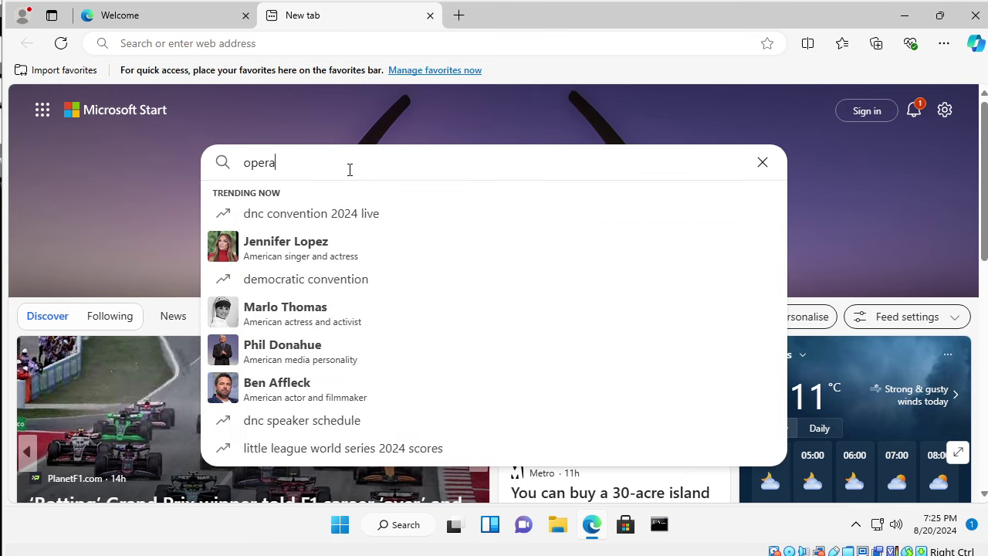
text( Borwser)
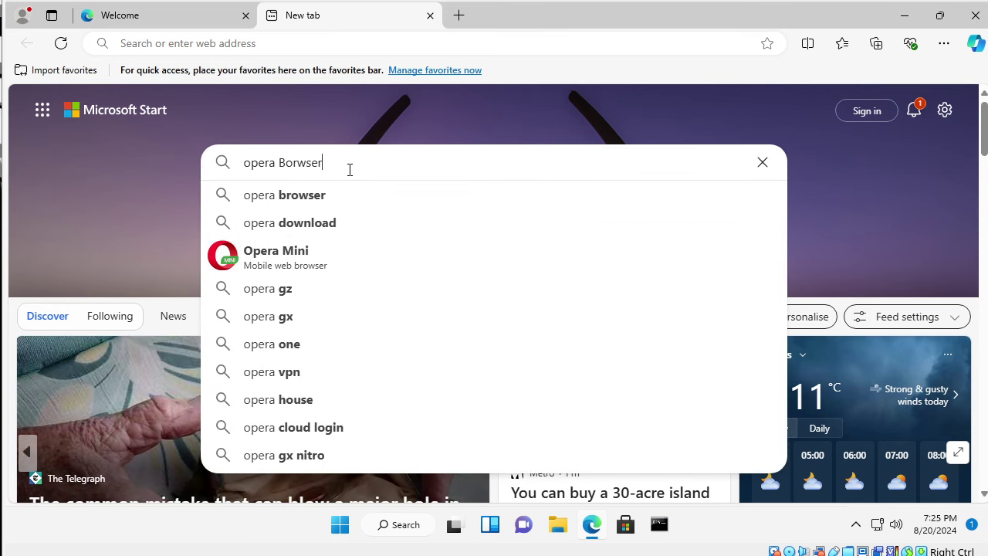
key(Return)
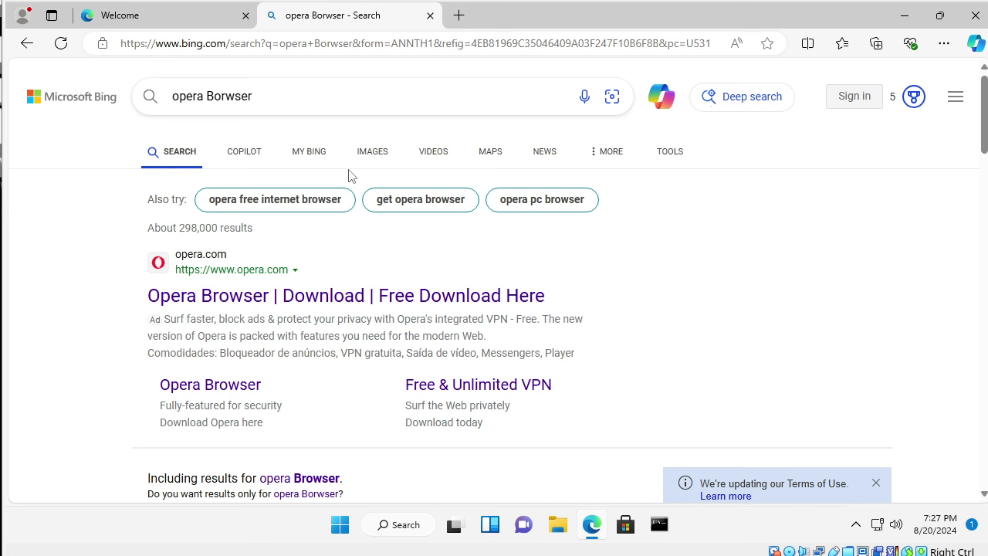
Download OperaSetup.exe from the opera.com search result and show the file in its folder.
click(272, 296)
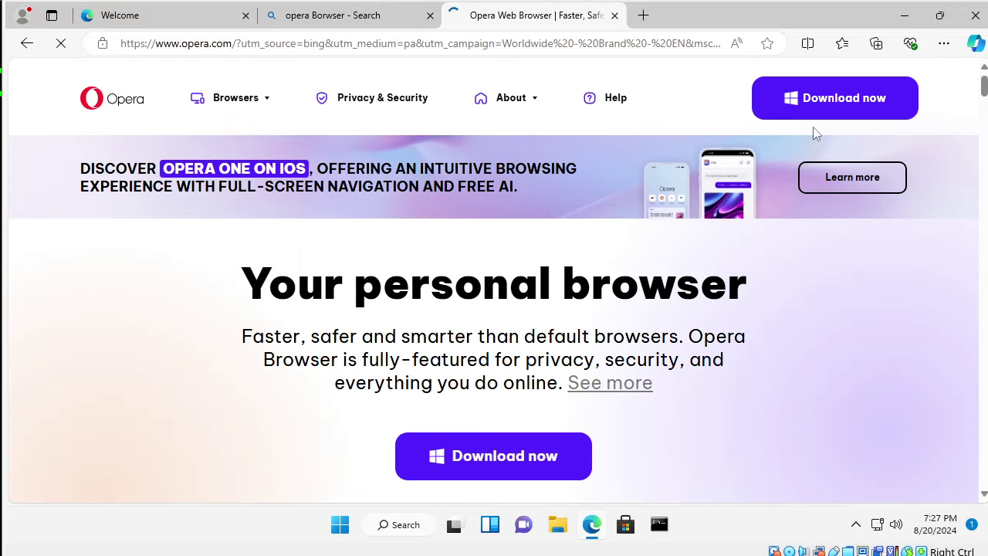
click(833, 100)
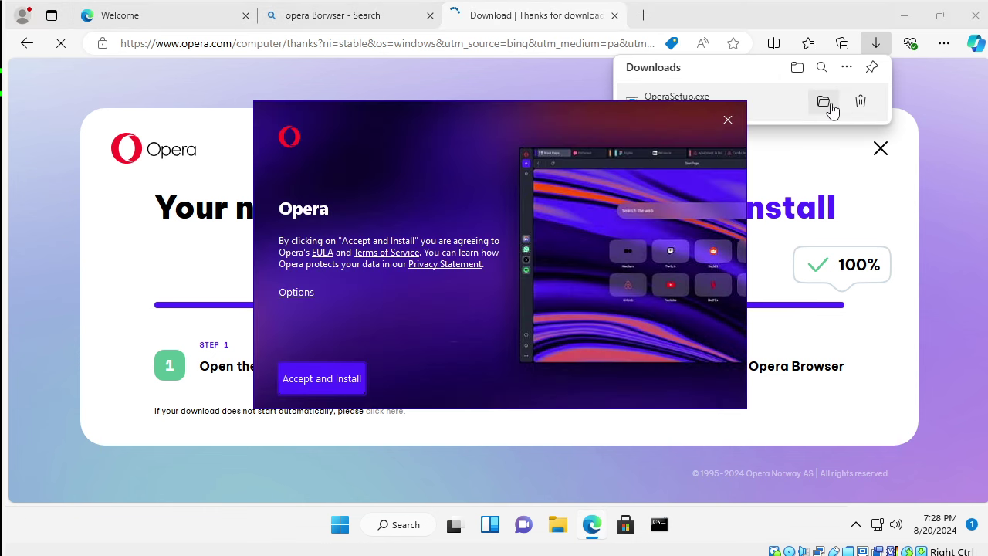
click(824, 104)
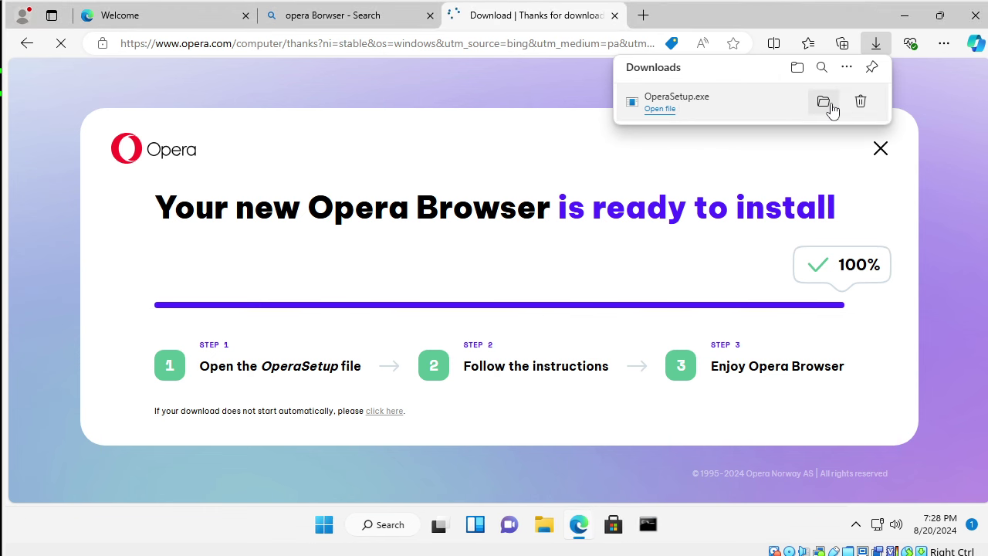
Clear the other windows away from the Opera installer and install the browser, accepting the terms and data collection.
click(904, 16)
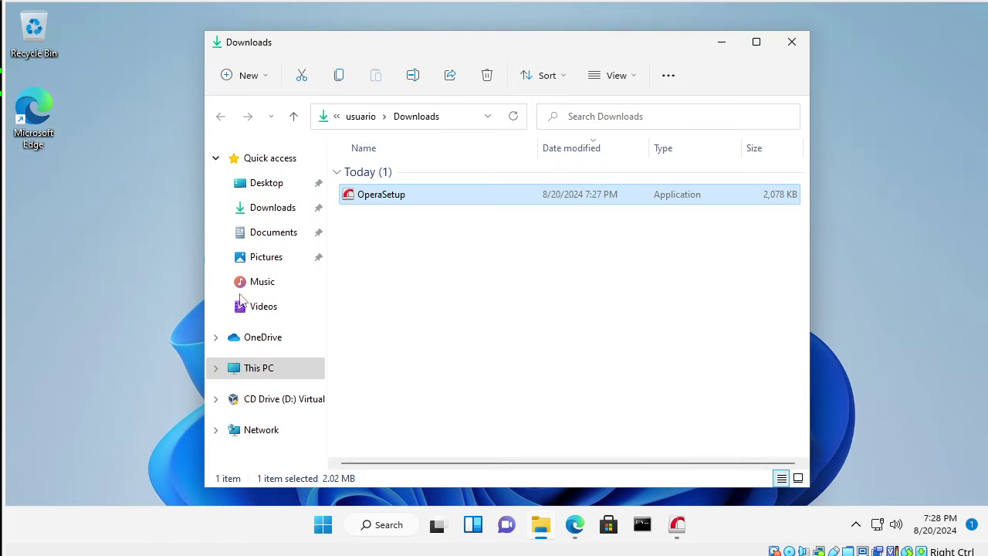
click(795, 44)
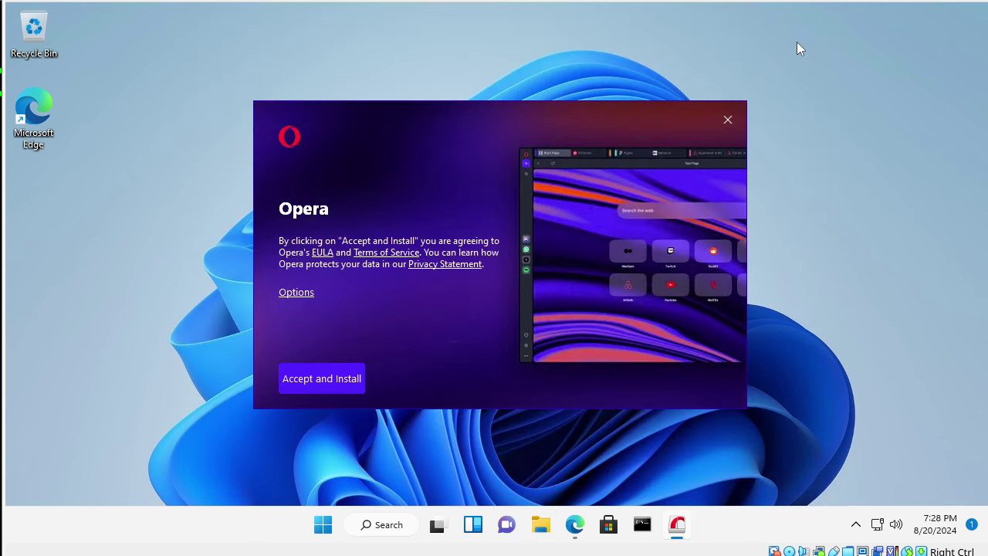
click(309, 374)
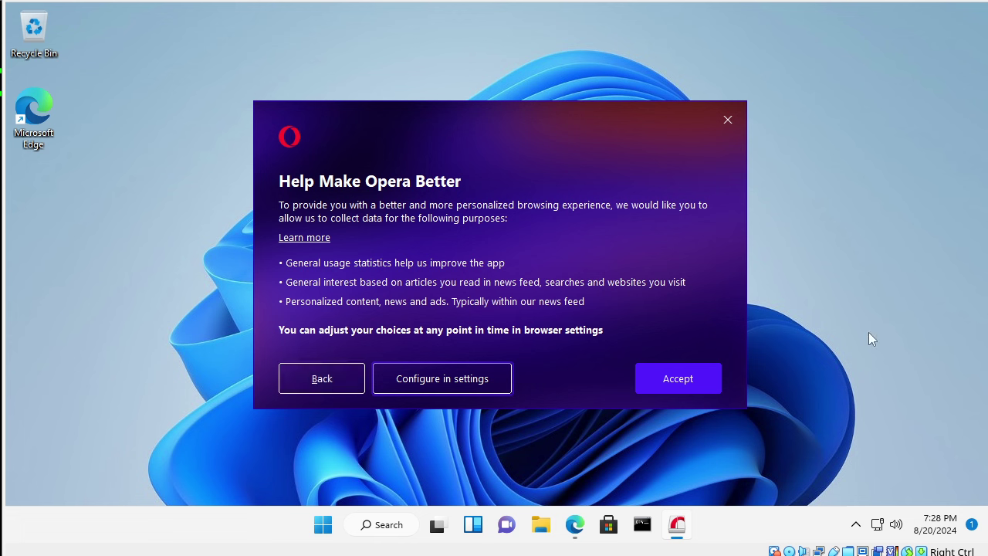
click(685, 378)
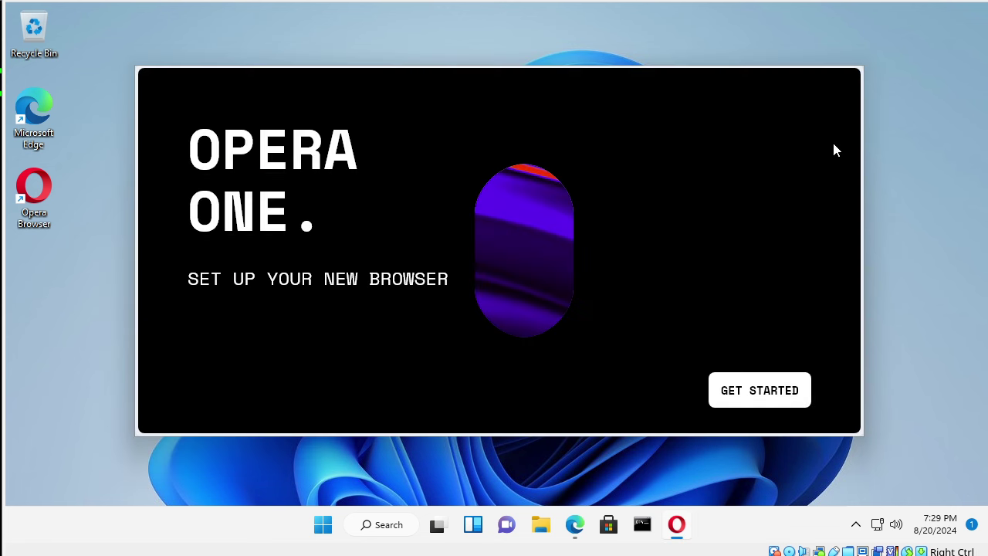
Complete the Opera One setup with the preselected choices, keeping the System theme, the default wallpaper and Block ads off.
click(762, 393)
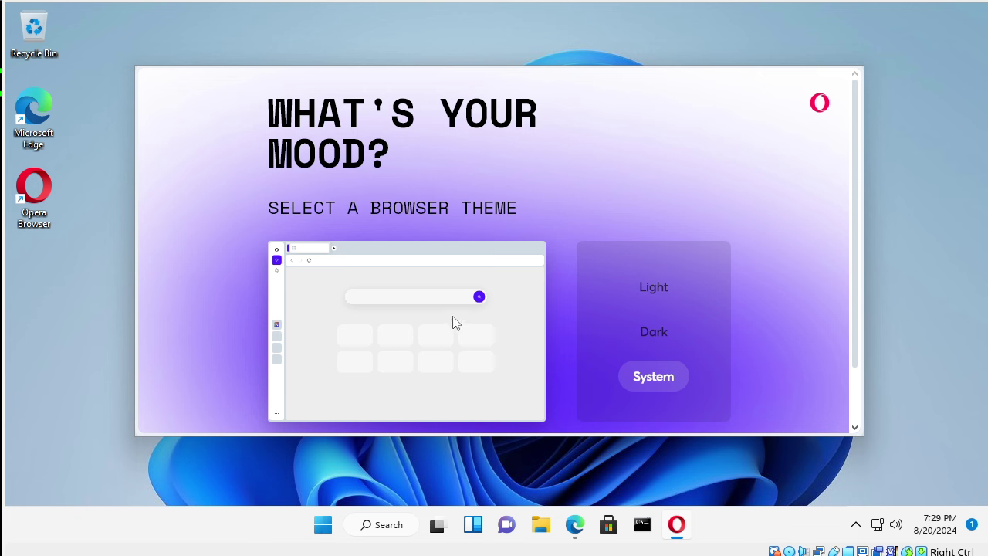
scroll(734, 263, down, 1)
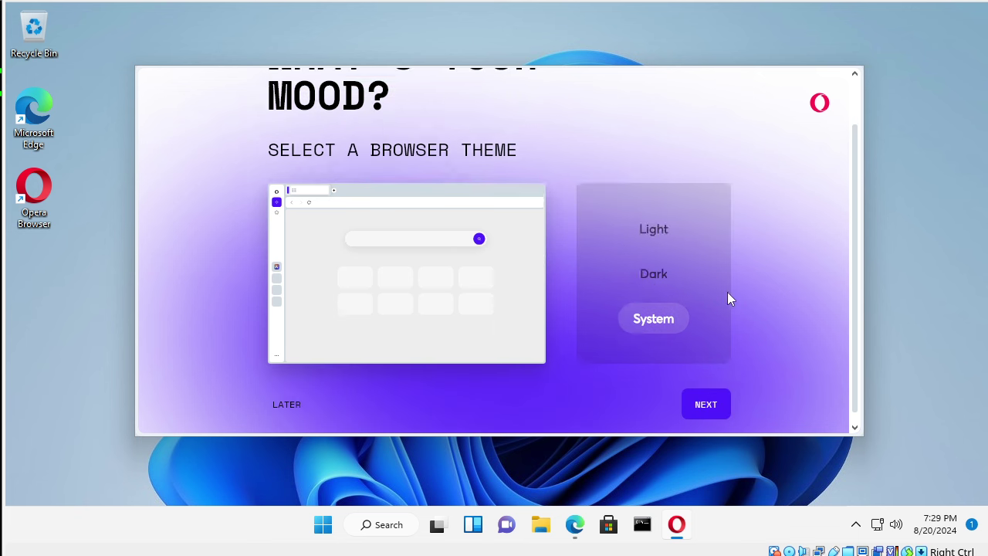
click(714, 398)
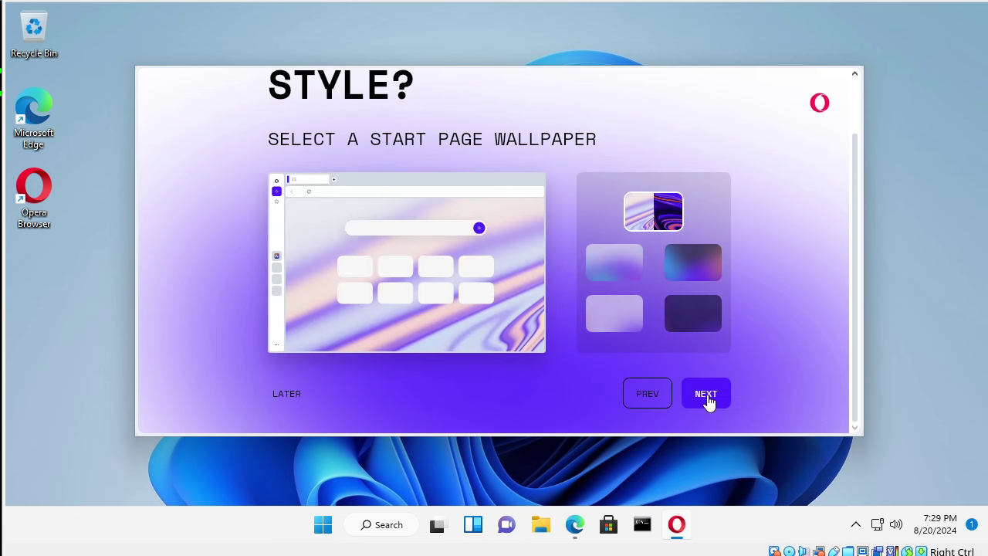
click(707, 397)
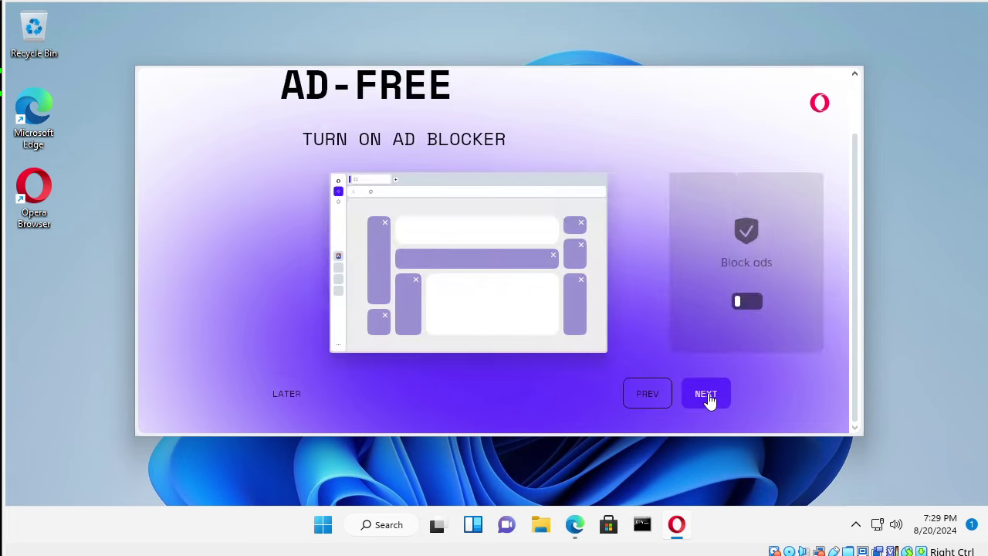
click(709, 397)
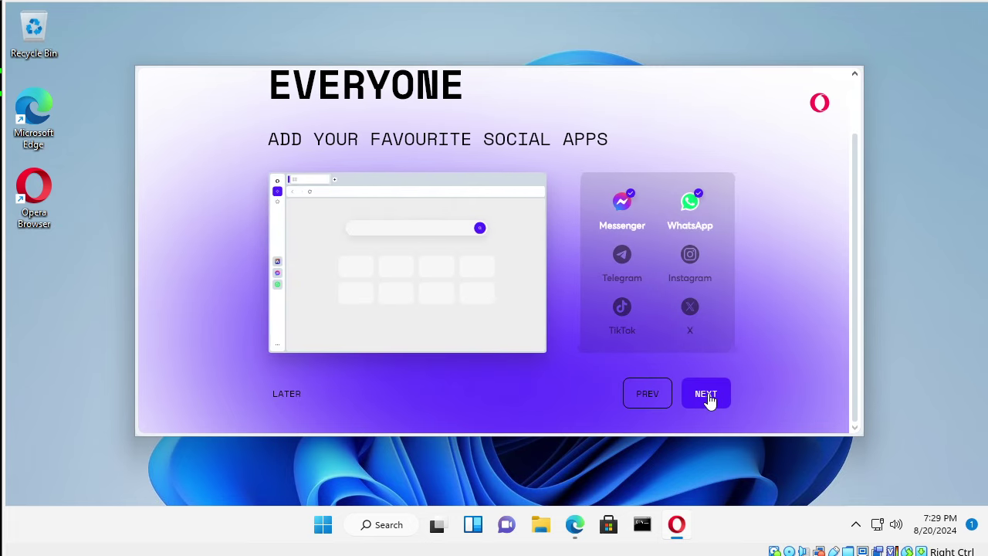
click(709, 398)
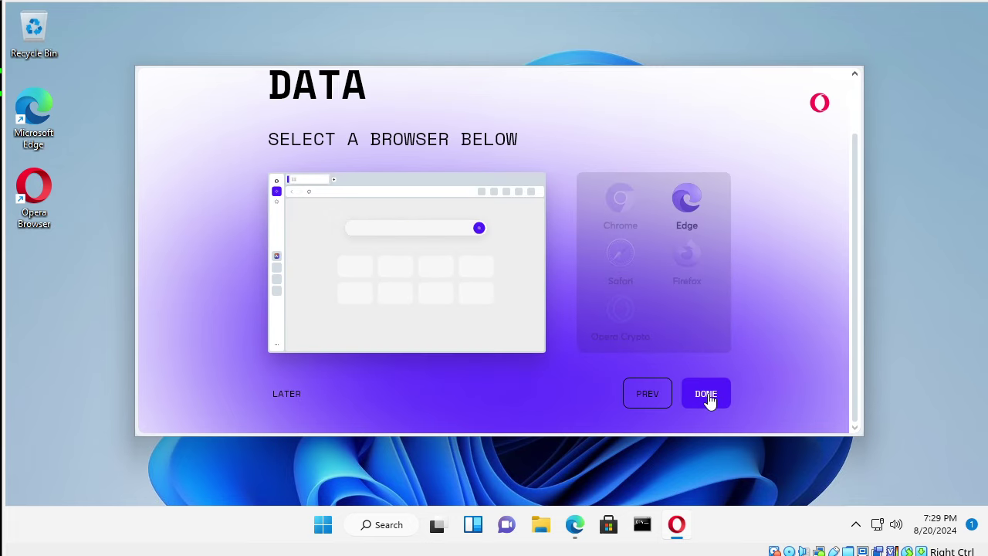
click(706, 394)
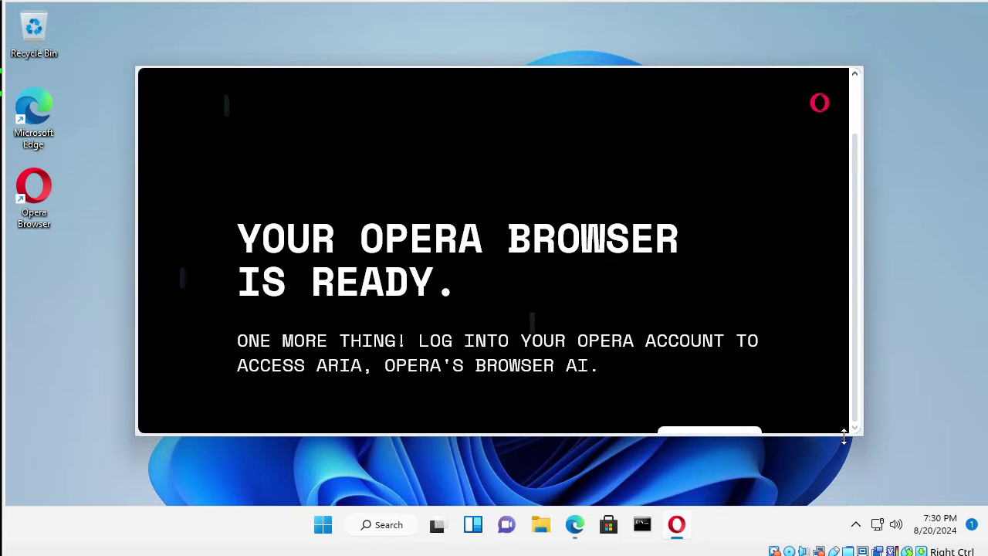
Enlarge the setup window to finish the final welcome screen and maximize the Opera browser window.
drag(844, 435, 846, 504)
click(712, 380)
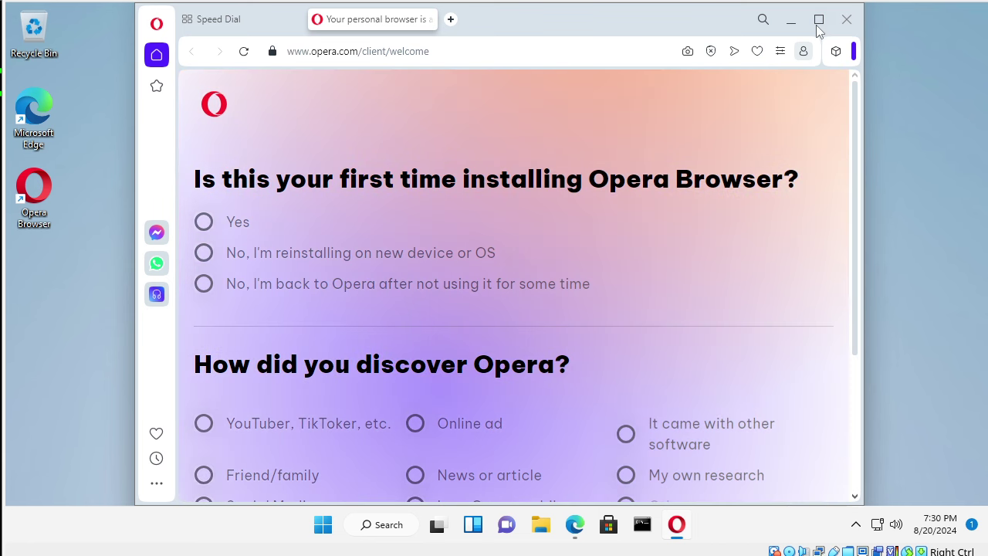
click(818, 22)
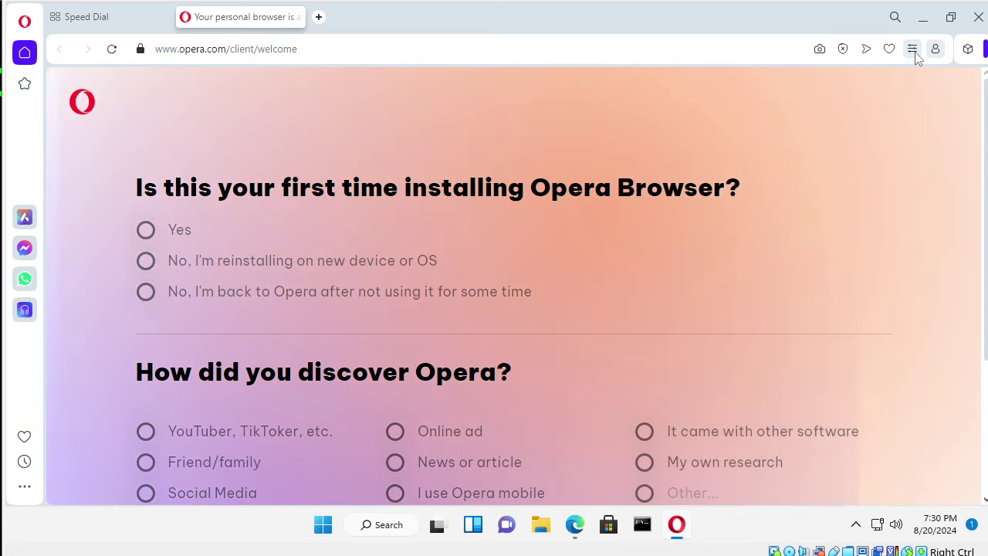
Open Opera's full browser settings page.
click(913, 50)
scroll(887, 332, down, 10)
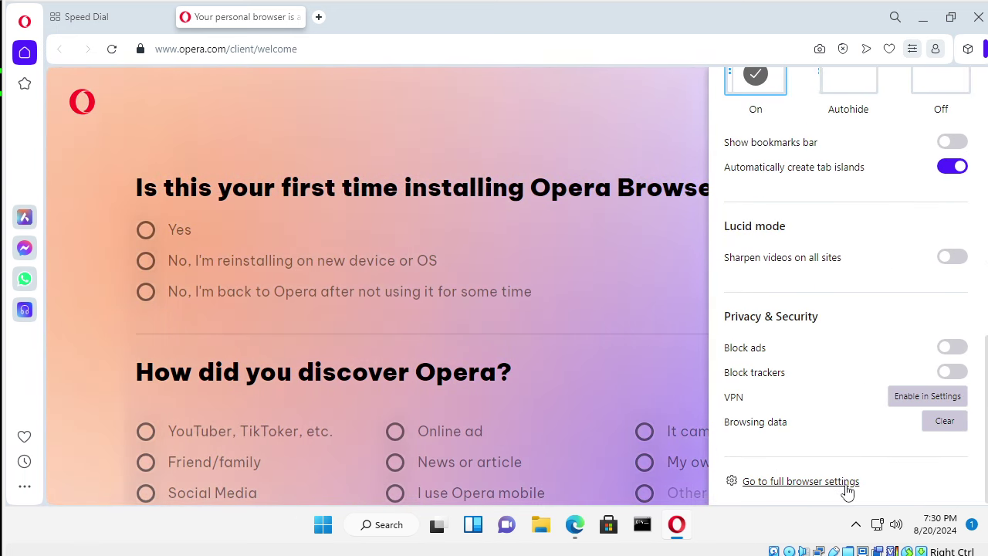
click(846, 486)
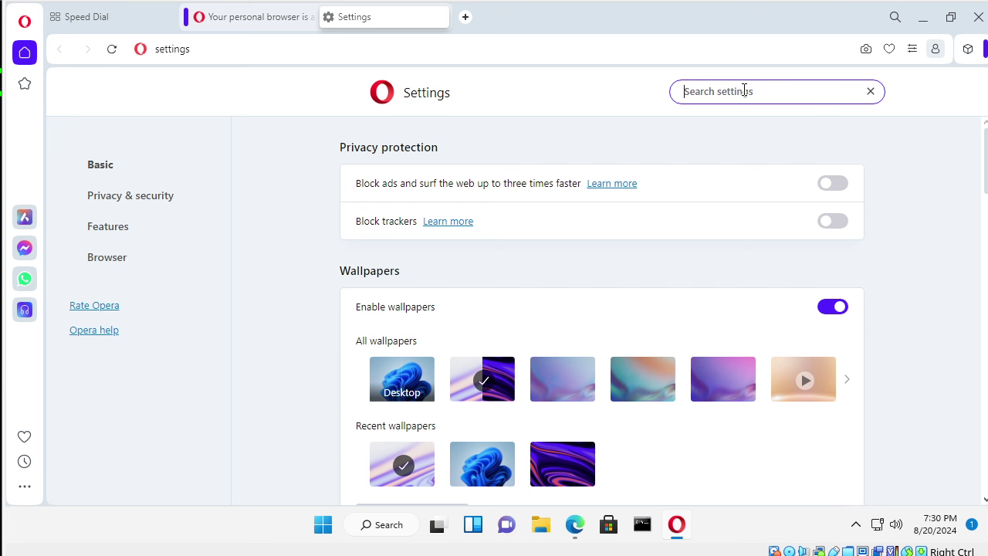
Find the "vpn" settings and turn on Enable VPN and Connect to VPN when starting browser.
text(vpn)
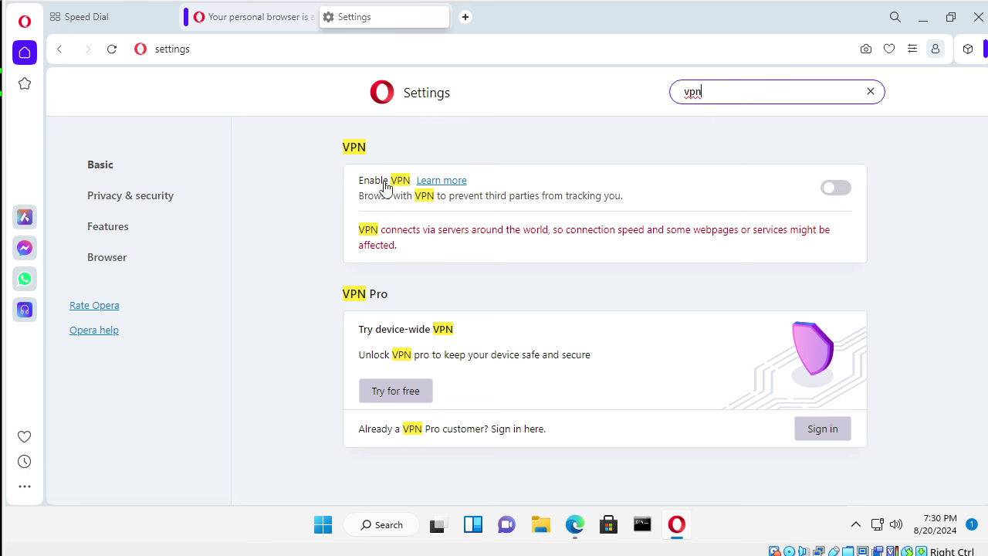
click(837, 189)
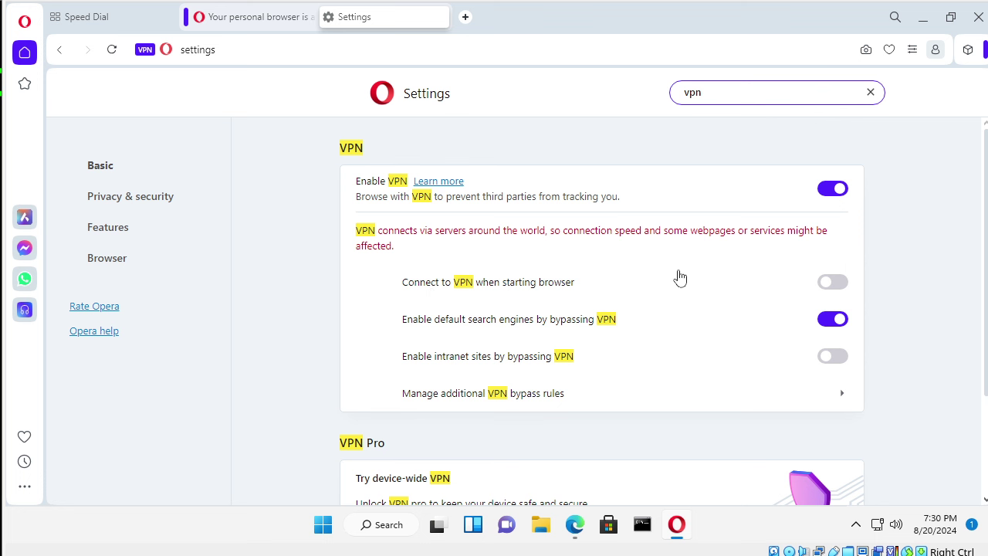
click(833, 282)
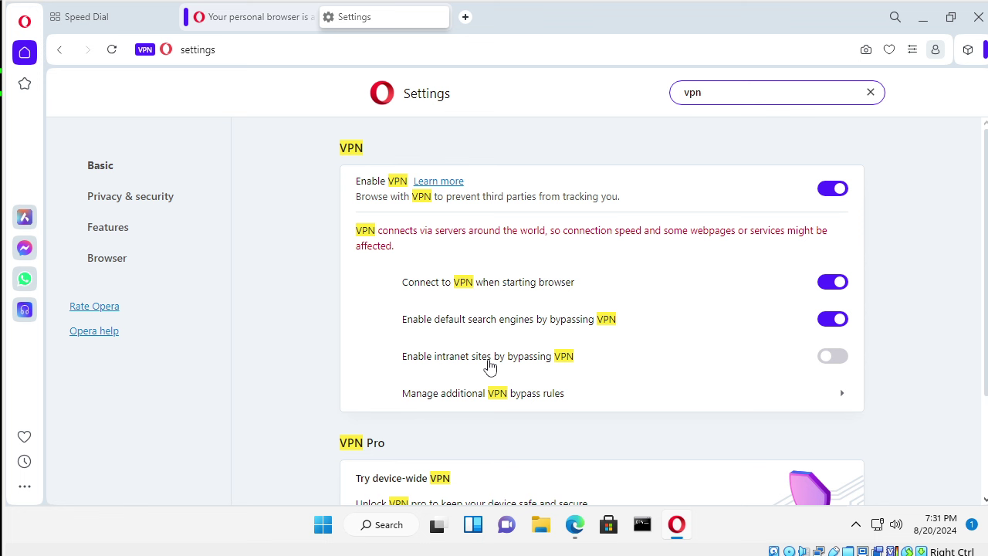
Find the "dns" settings and turn on DNS-over-HTTPS instead of the system's DNS settings, keeping Cloudflare (default) as the provider.
drag(695, 93, 676, 92)
drag(737, 90, 653, 92)
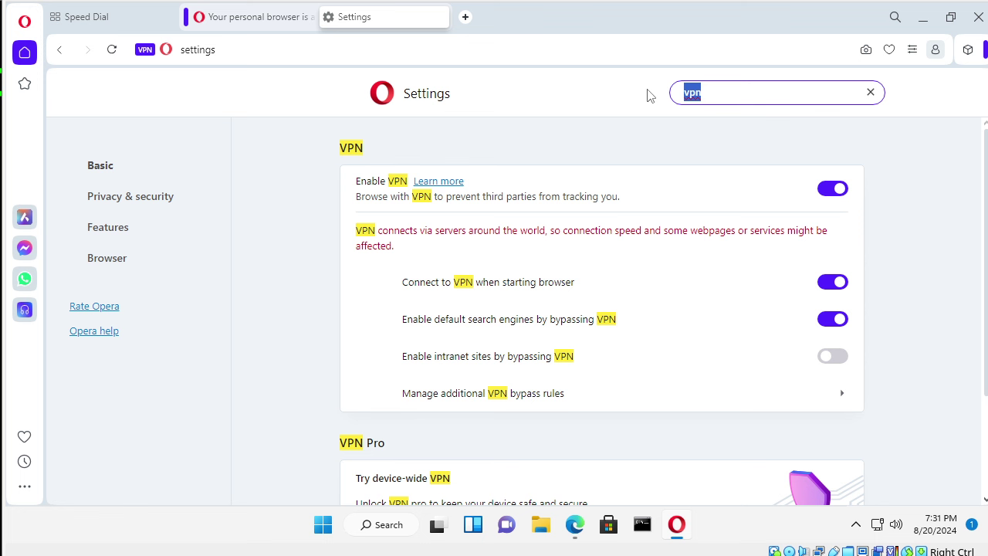
text(dns)
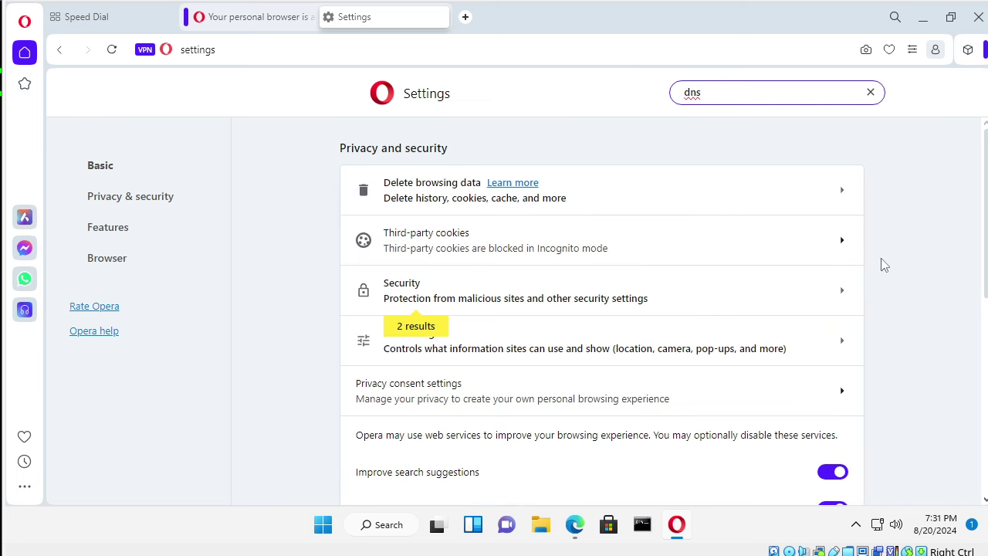
scroll(895, 272, down, 10)
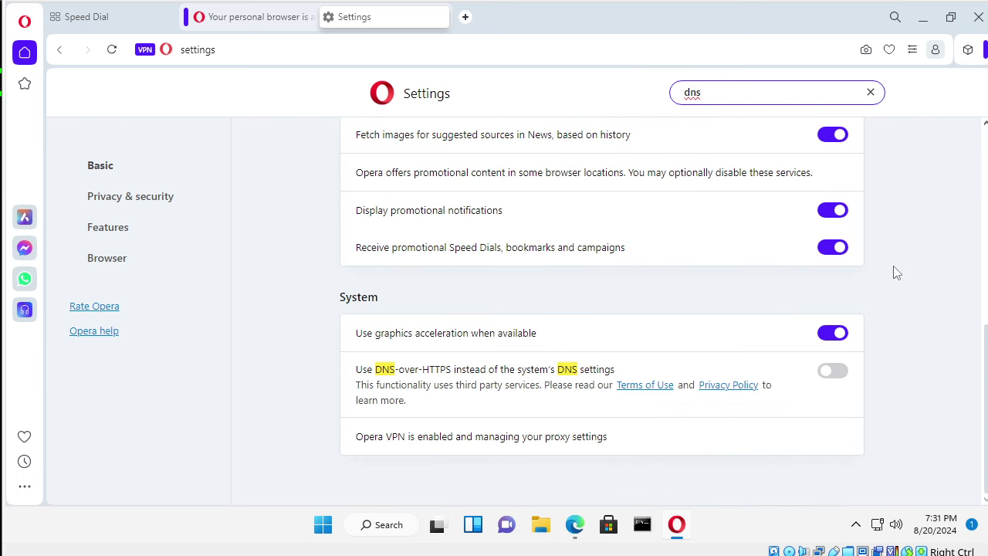
click(836, 373)
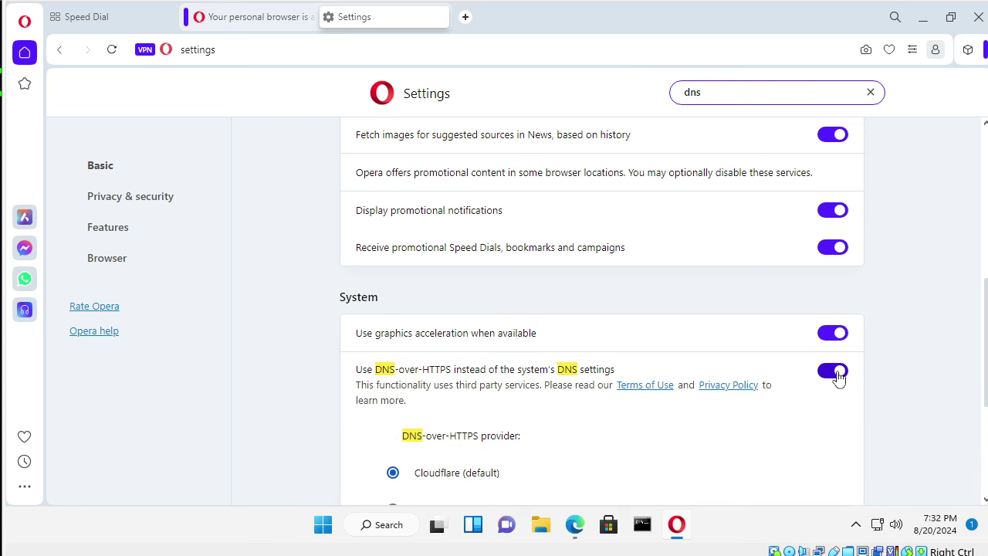
scroll(817, 405, down, 3)
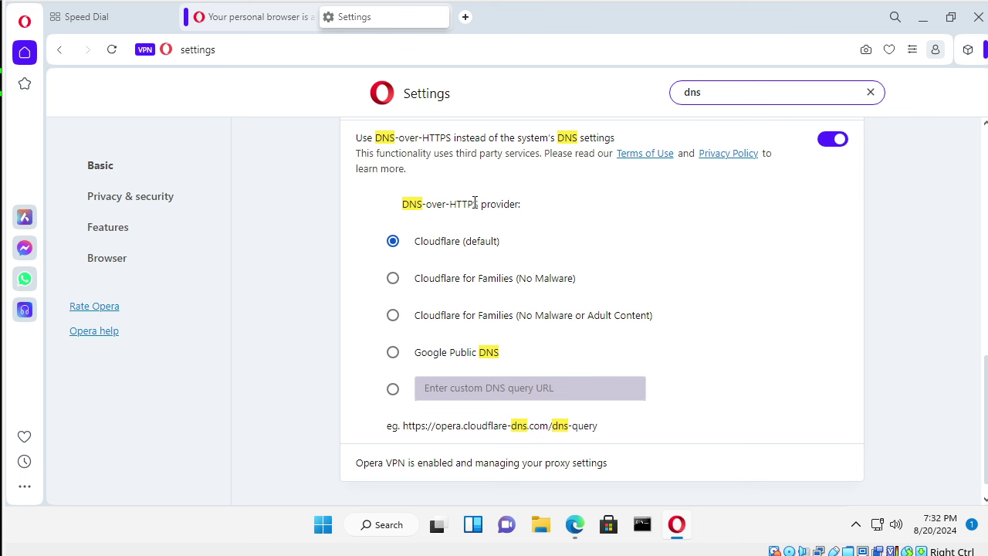
drag(479, 202, 401, 206)
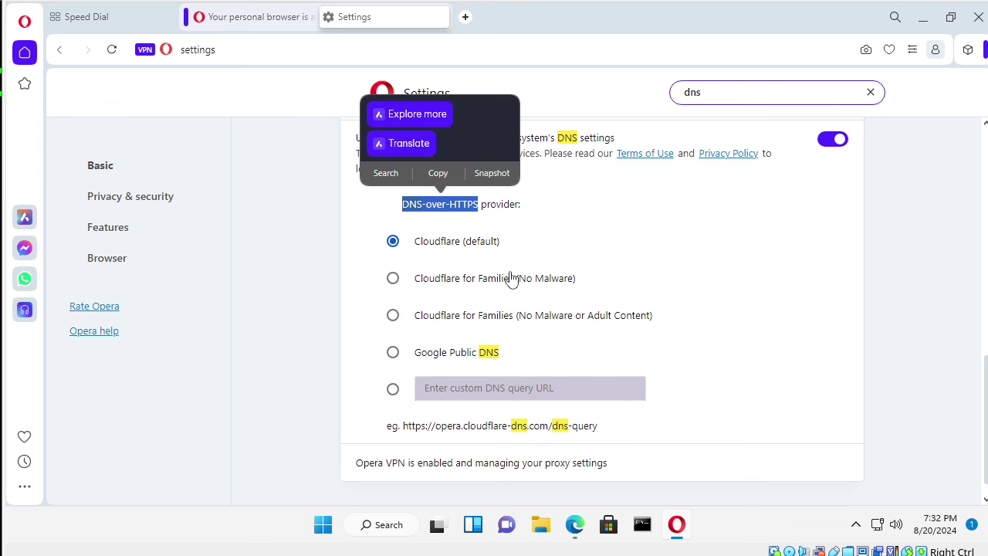
click(912, 245)
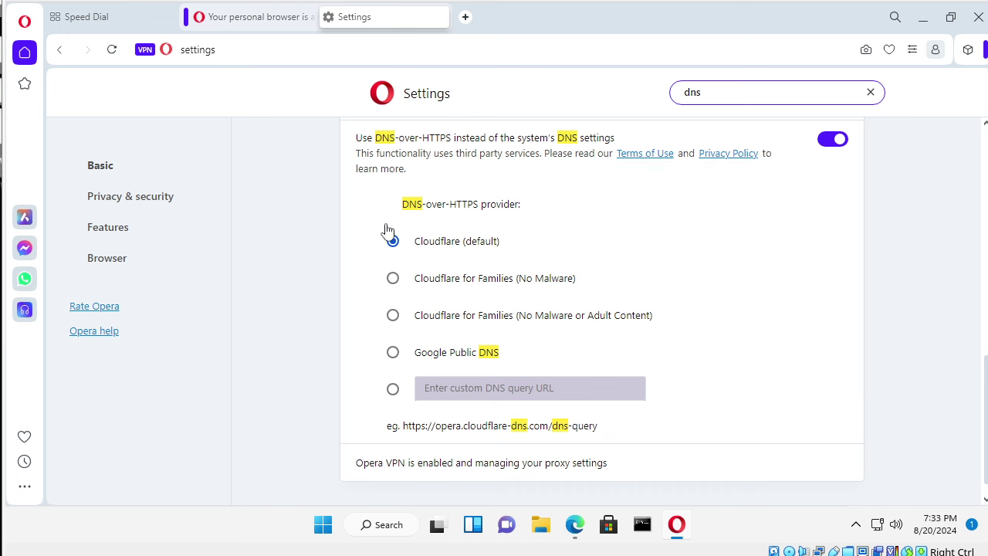
Close the Speed Dial tab and the Opera welcome tab, leaving only Settings open.
click(121, 10)
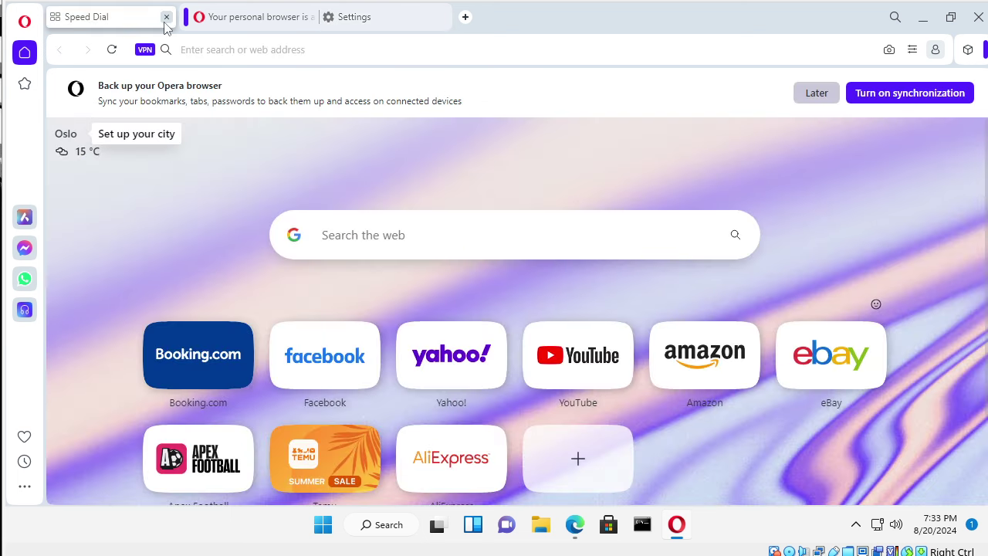
click(165, 17)
click(176, 16)
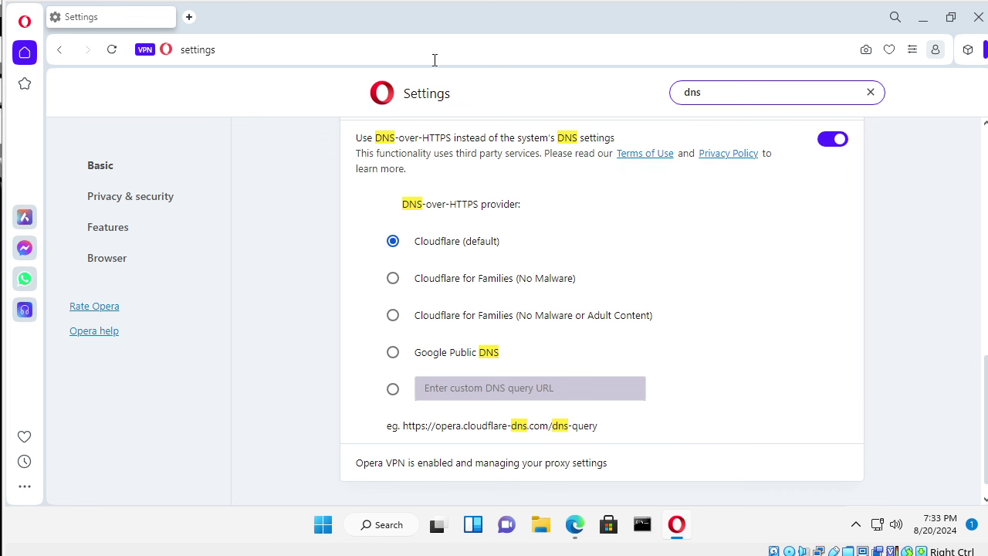
Open iplocation.net in a new tab and reload the page while its human verification is pending.
click(189, 17)
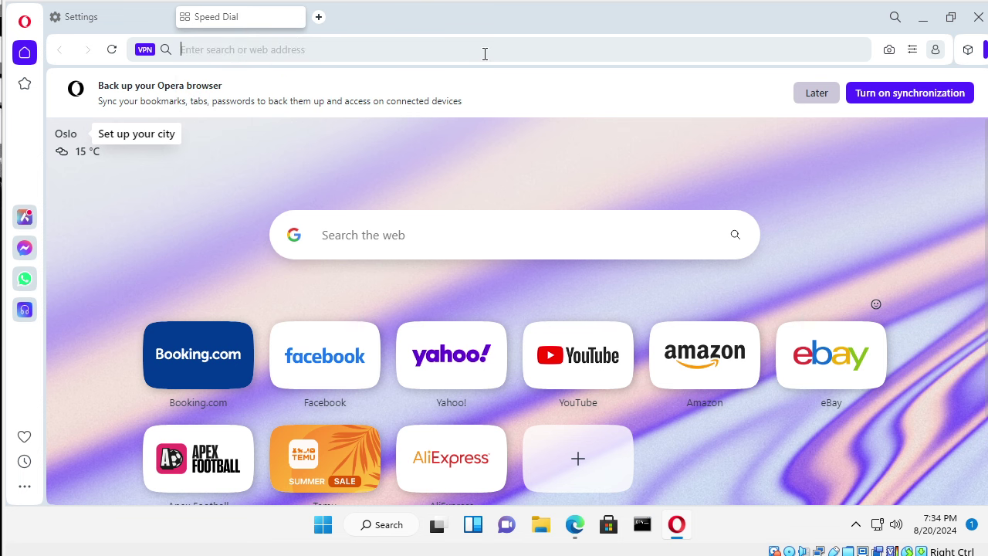
text(iplocat)
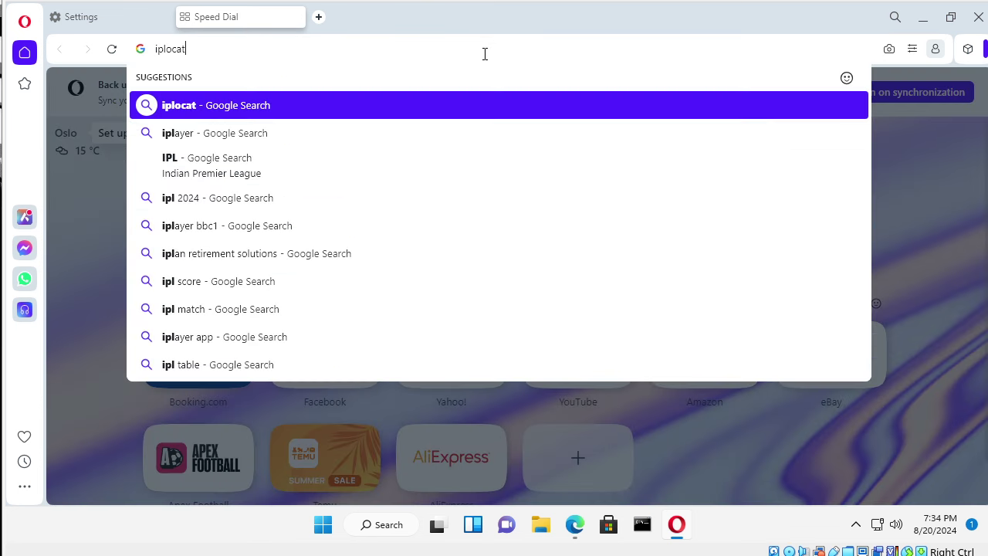
text(ion.net)
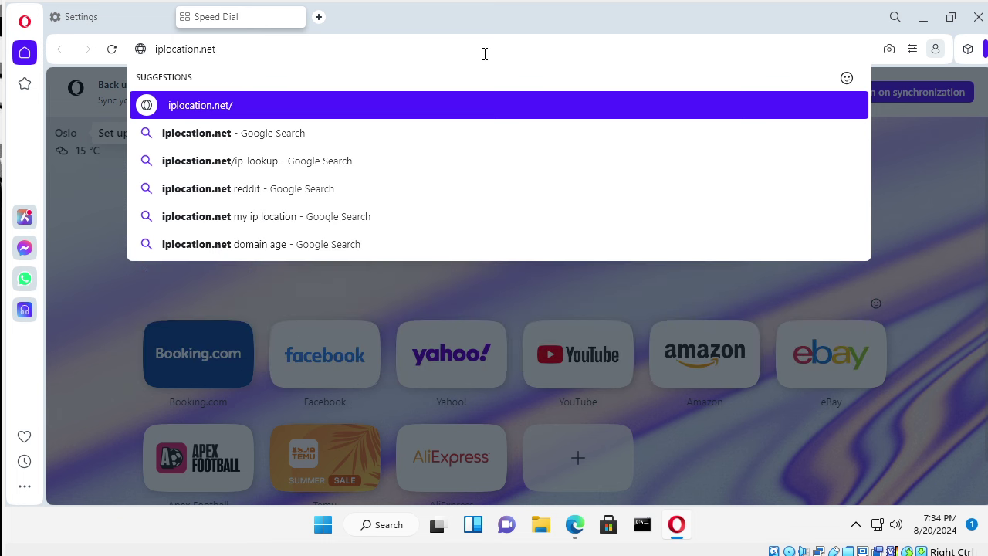
key(Return)
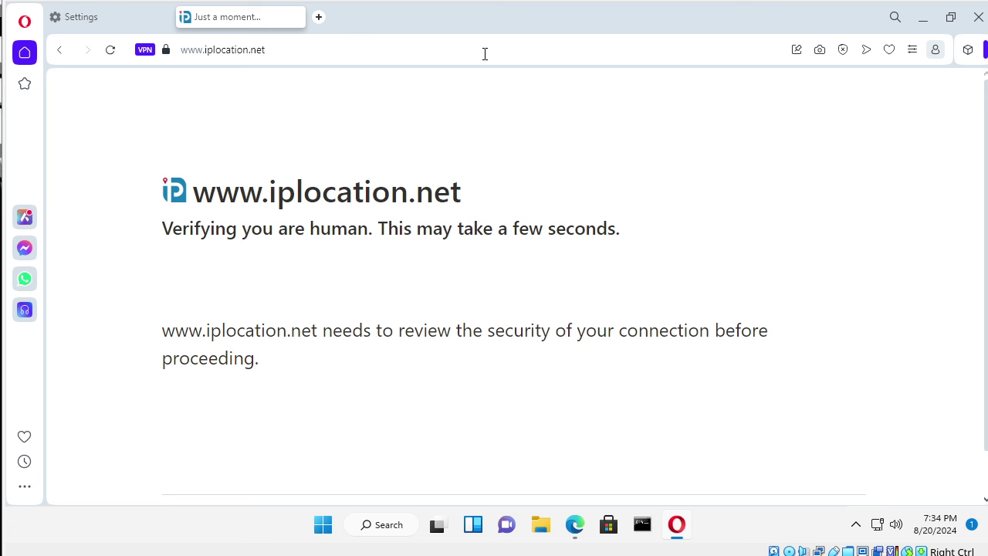
click(331, 48)
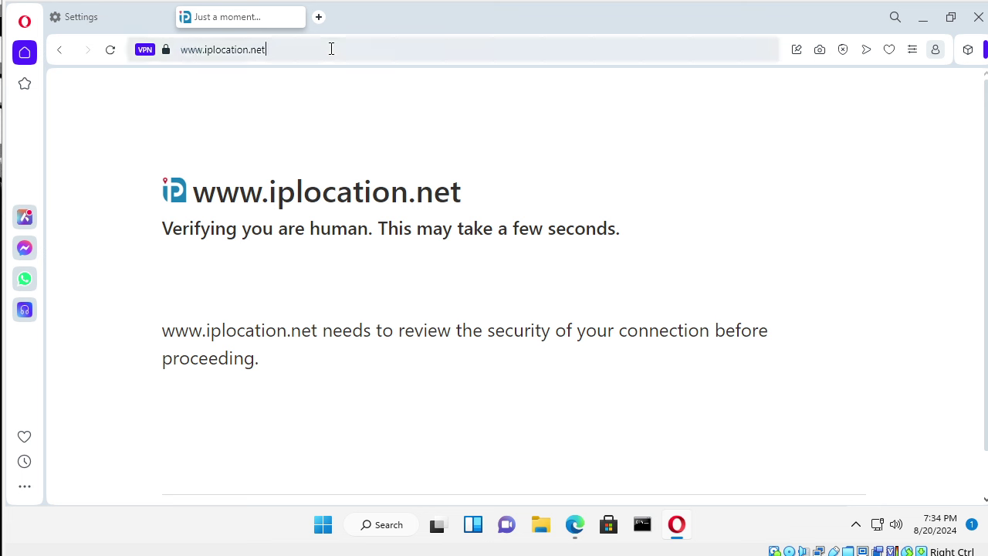
key(Return)
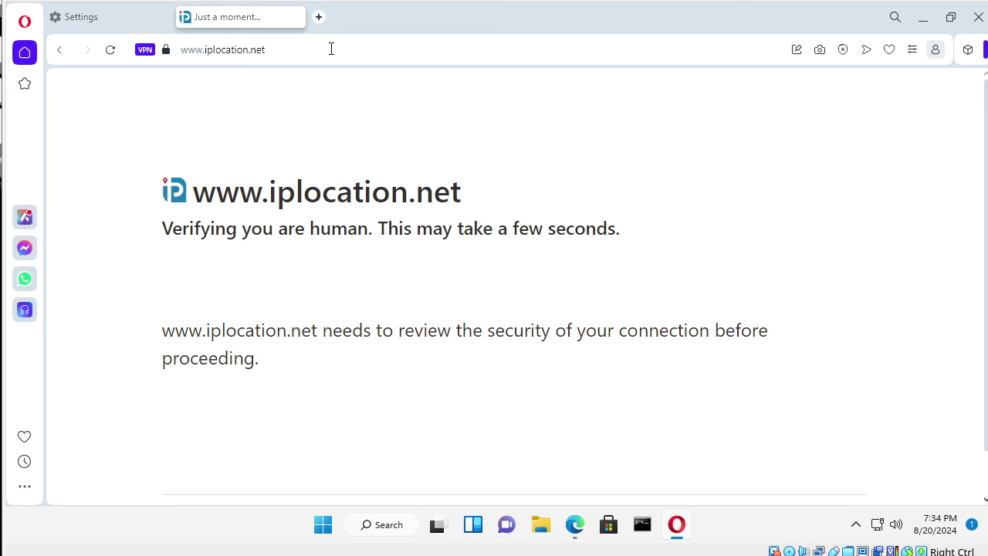
click(331, 49)
key(Return)
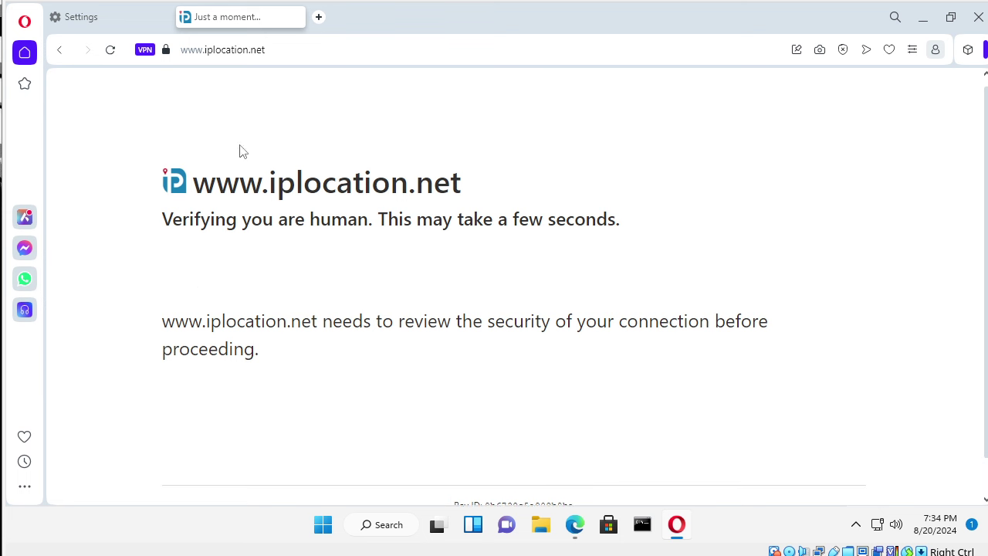
Close the Settings tab and complete the human verification on iplocation.net.
click(114, 24)
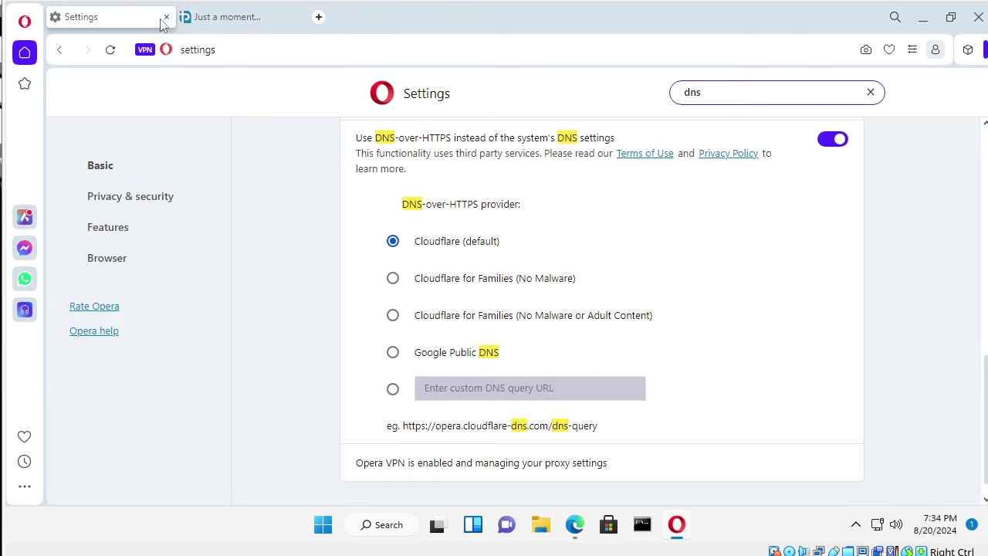
click(166, 17)
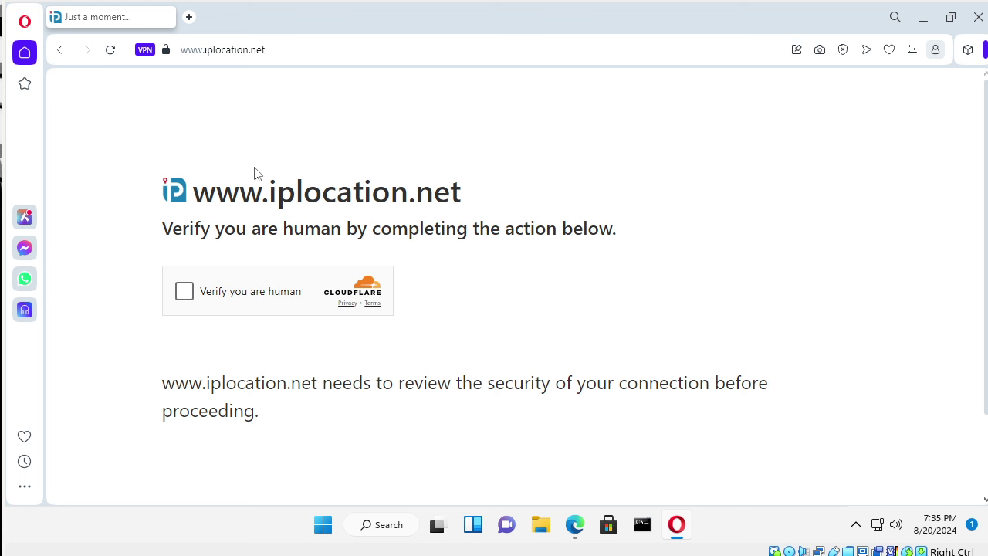
click(184, 293)
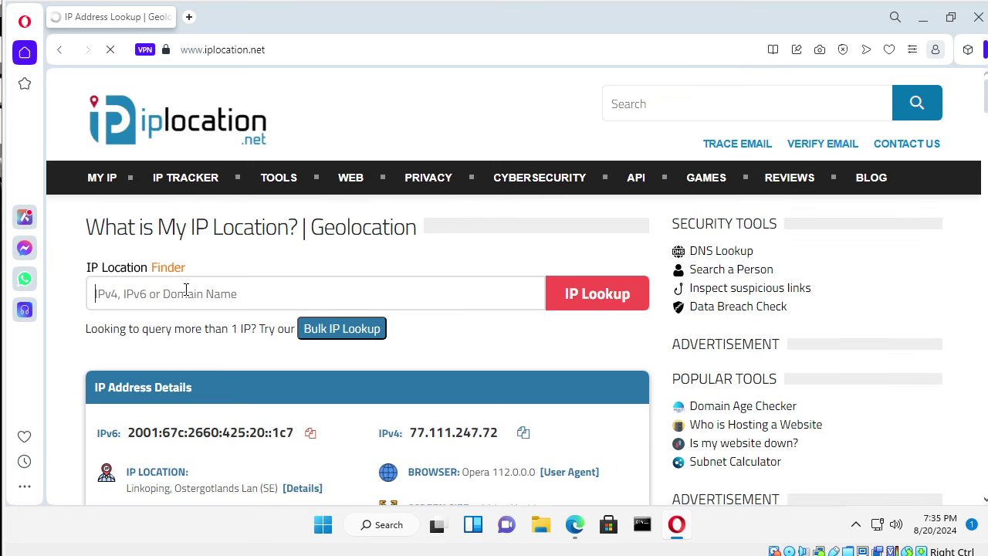
Examine the IPv4 address and IP location in the IP Address Details.
scroll(474, 443, down, 3)
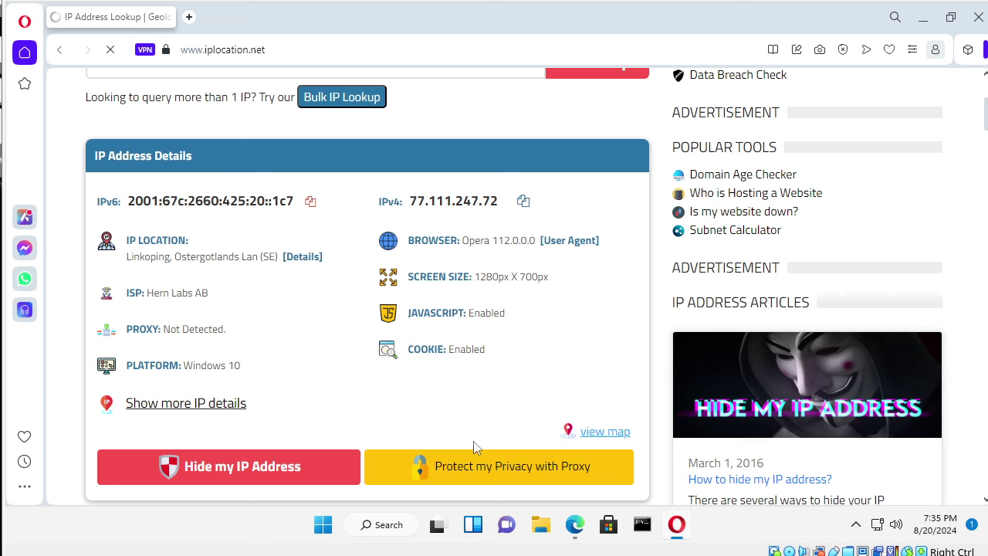
scroll(473, 440, up, 1)
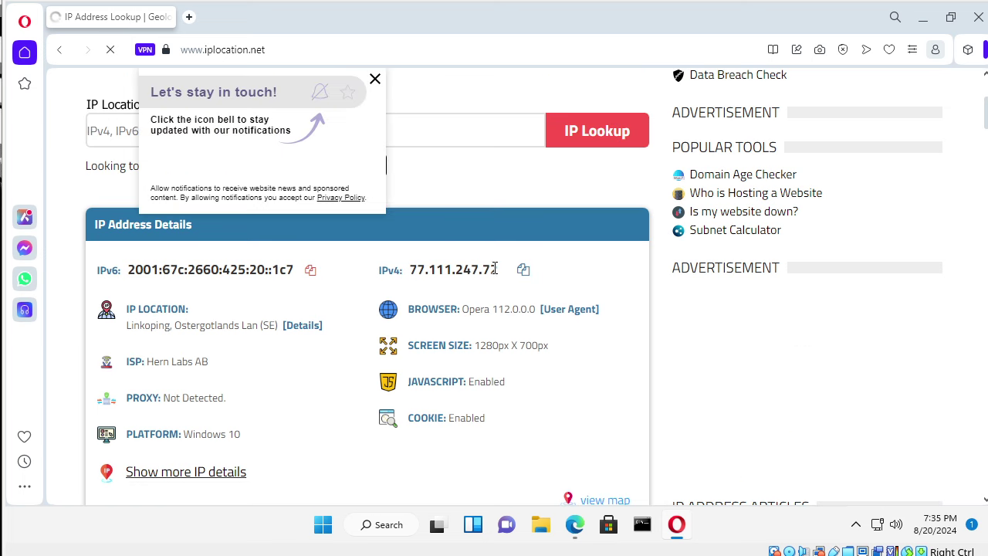
drag(491, 269, 414, 267)
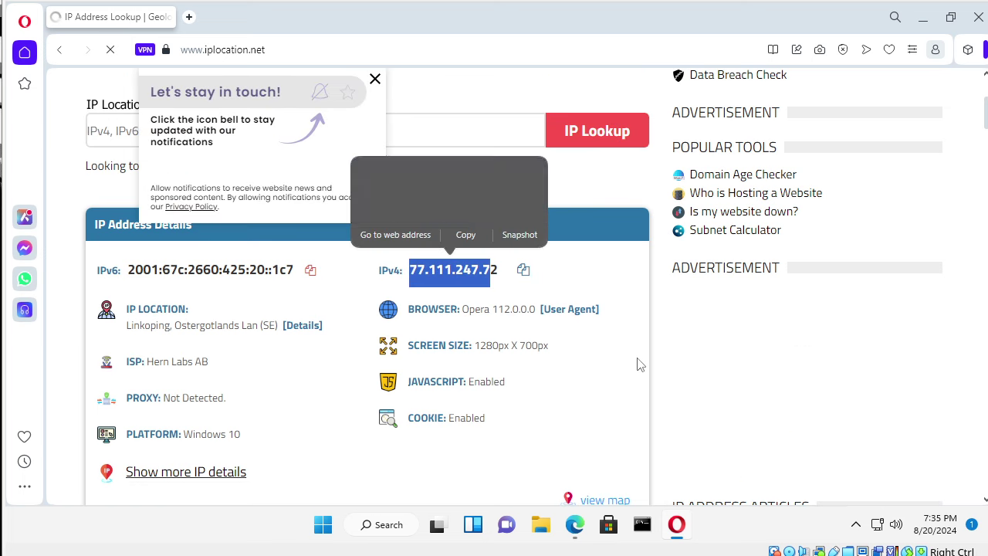
click(756, 402)
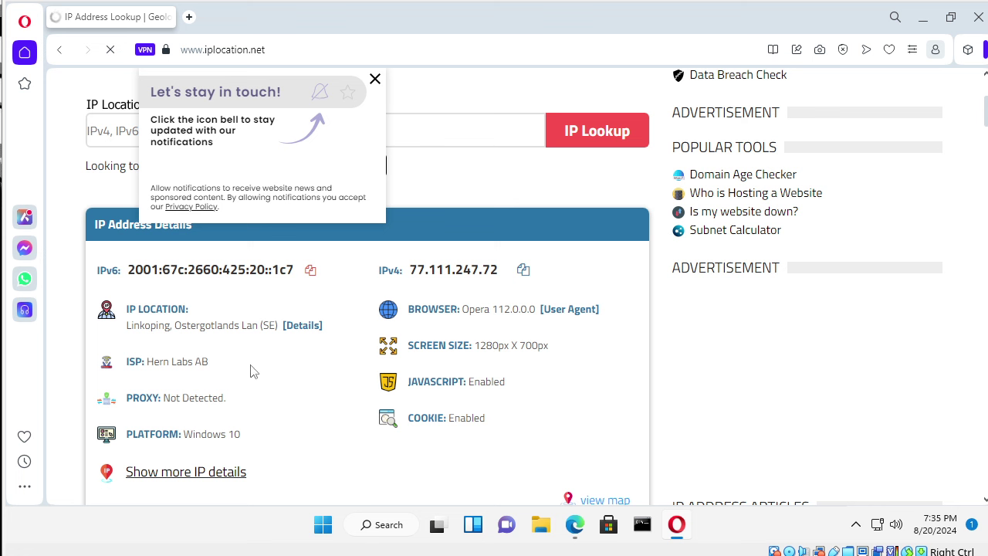
drag(173, 325, 279, 324)
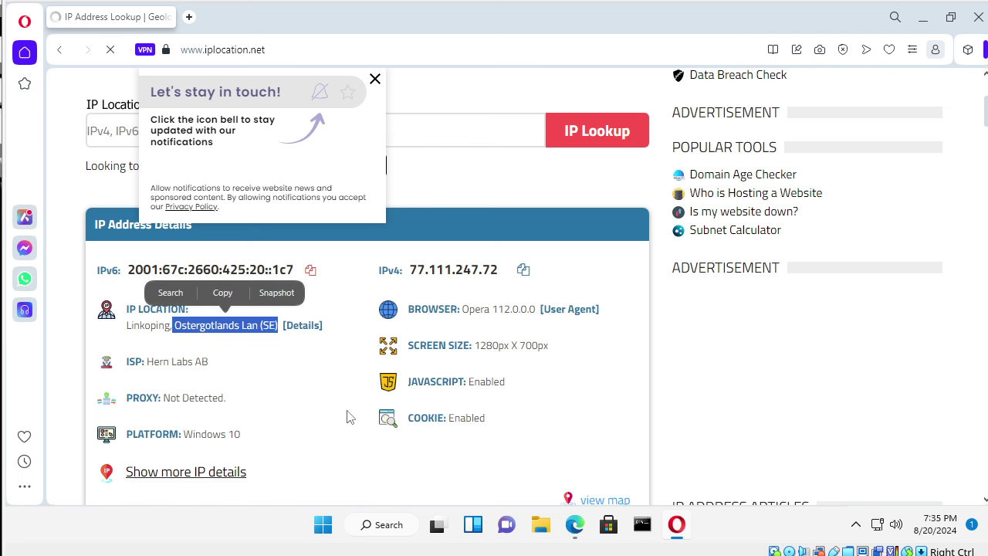
Show the map of the detected IP location and dismiss the "Let's stay in touch!" notification pop-up.
scroll(347, 414, down, 2)
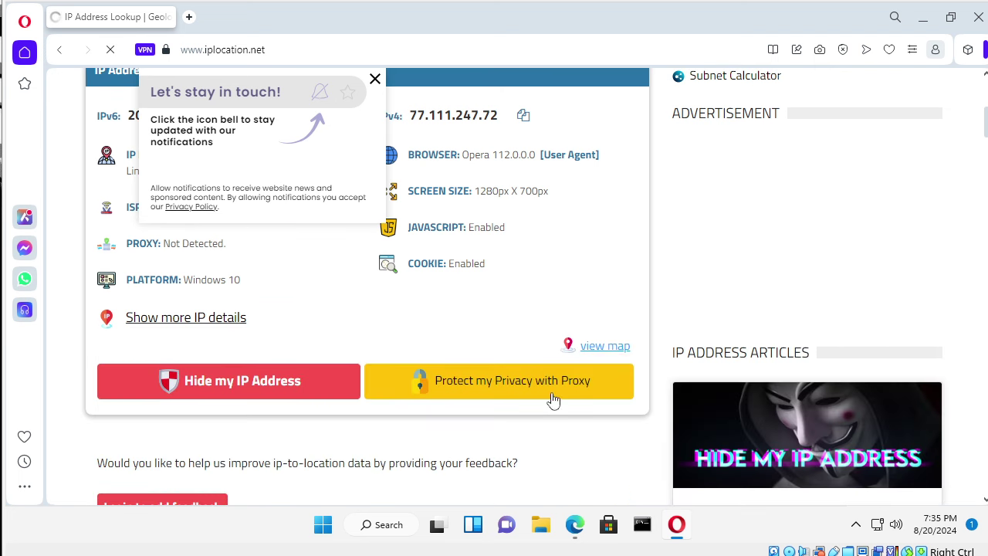
click(587, 348)
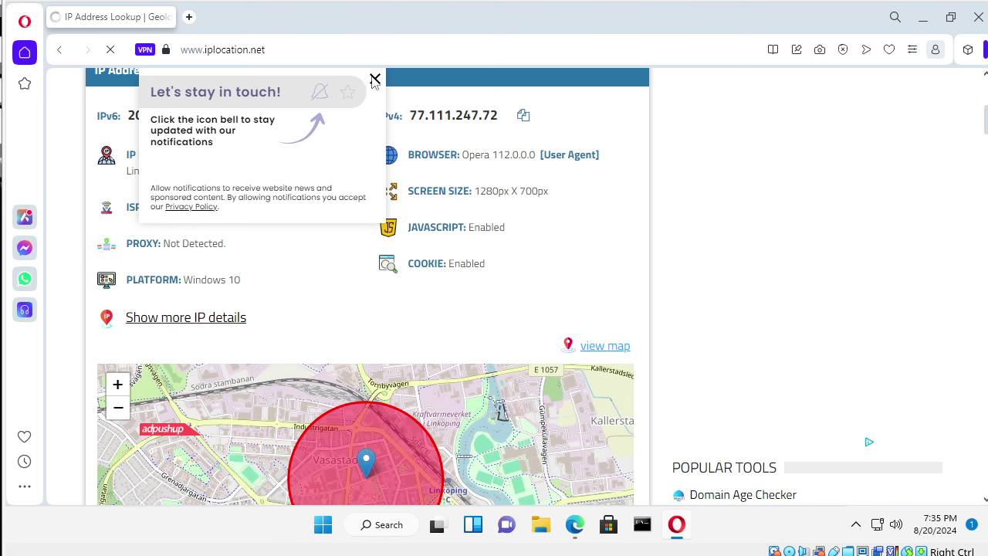
click(374, 79)
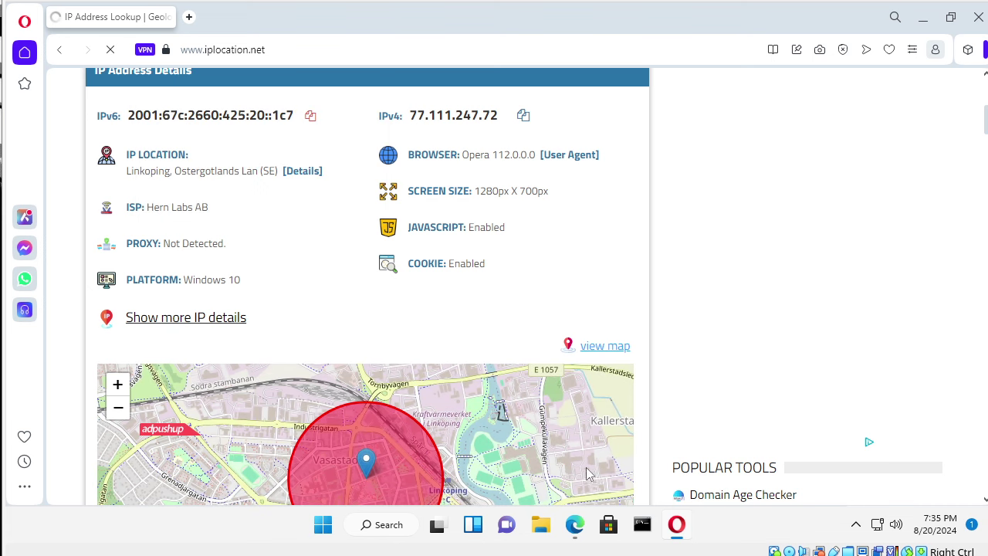
Examine the location map around the IP marker, widening it to show the surrounding cities and neighbouring countries.
scroll(711, 450, down, 3)
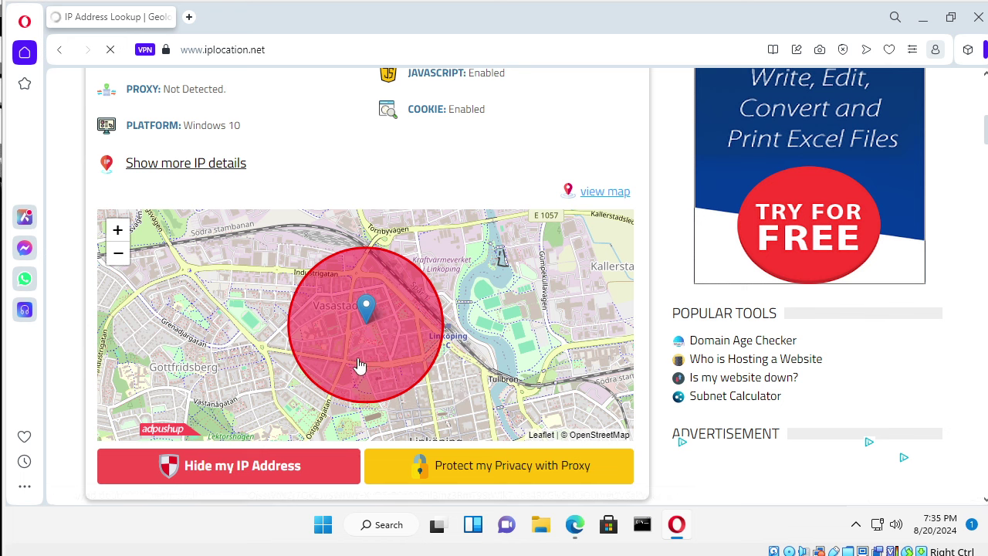
scroll(359, 363, down, 3)
scroll(359, 364, down, 3)
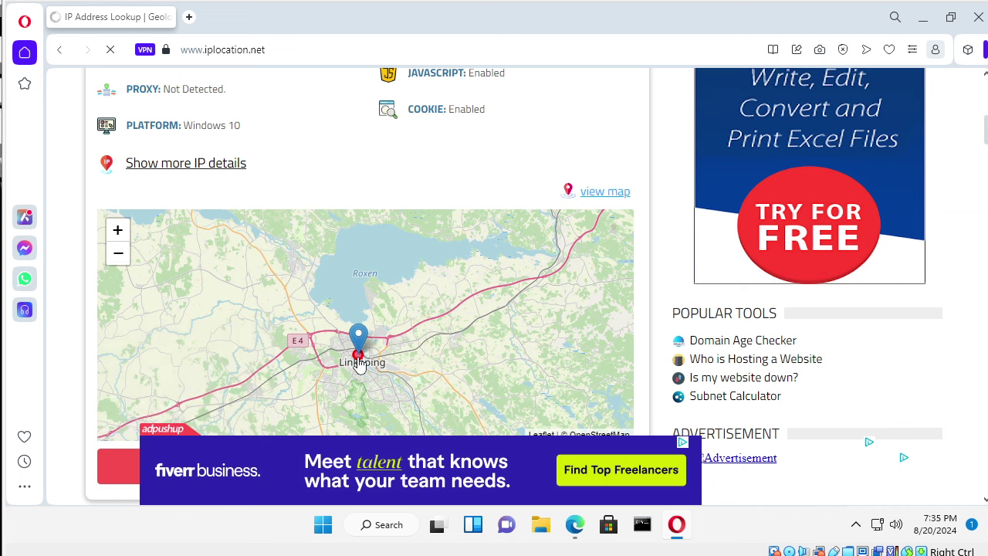
scroll(359, 365, down, 1)
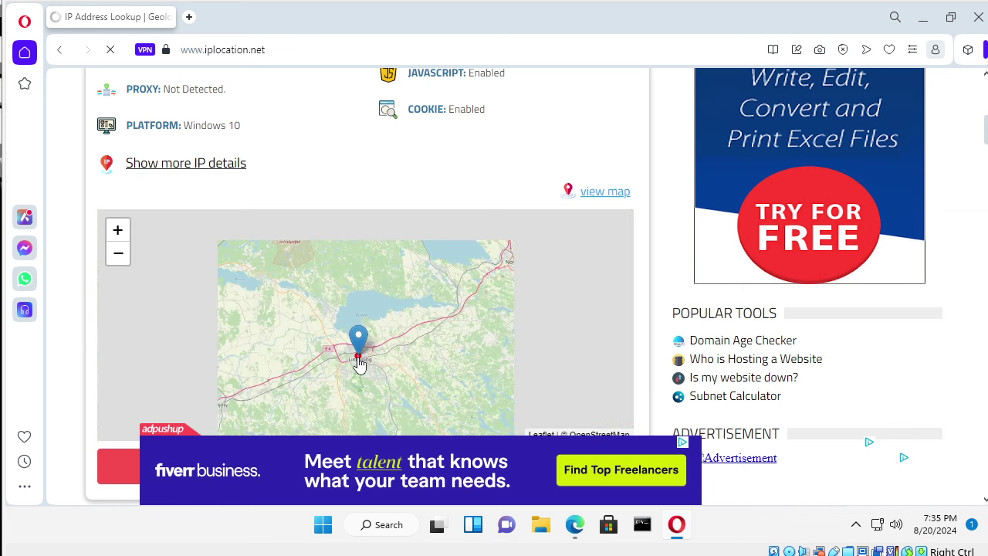
scroll(359, 365, down, 1)
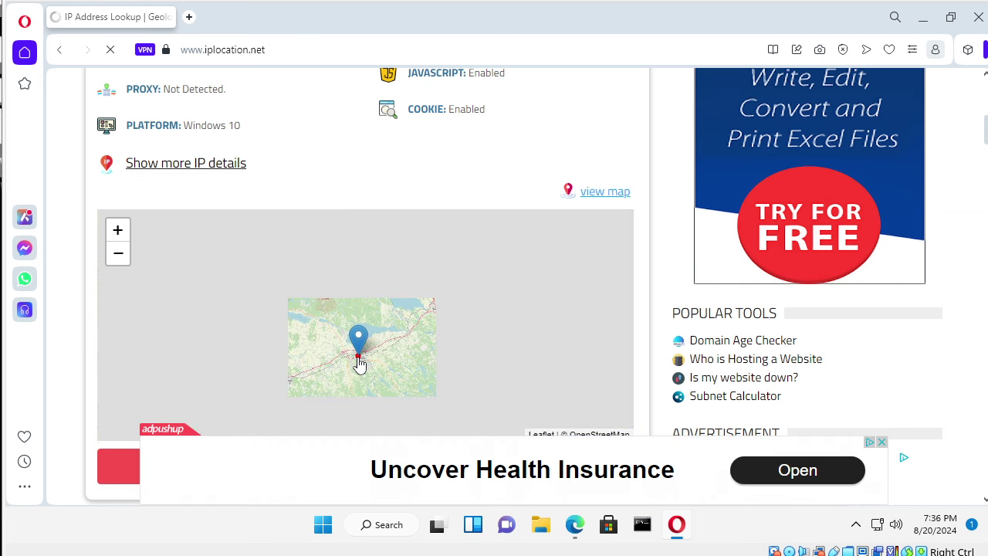
scroll(359, 365, down, 1)
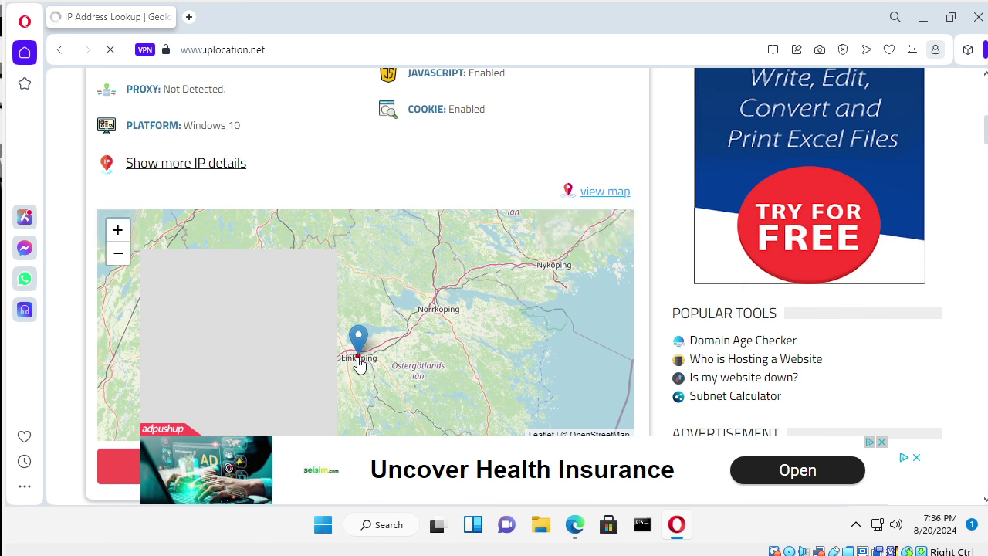
scroll(358, 365, down, 1)
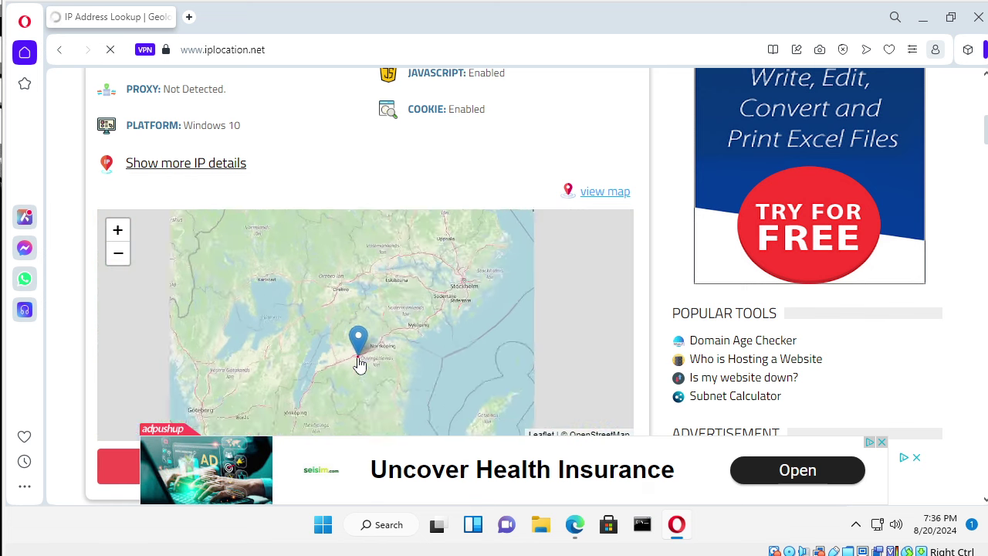
drag(426, 382, 415, 260)
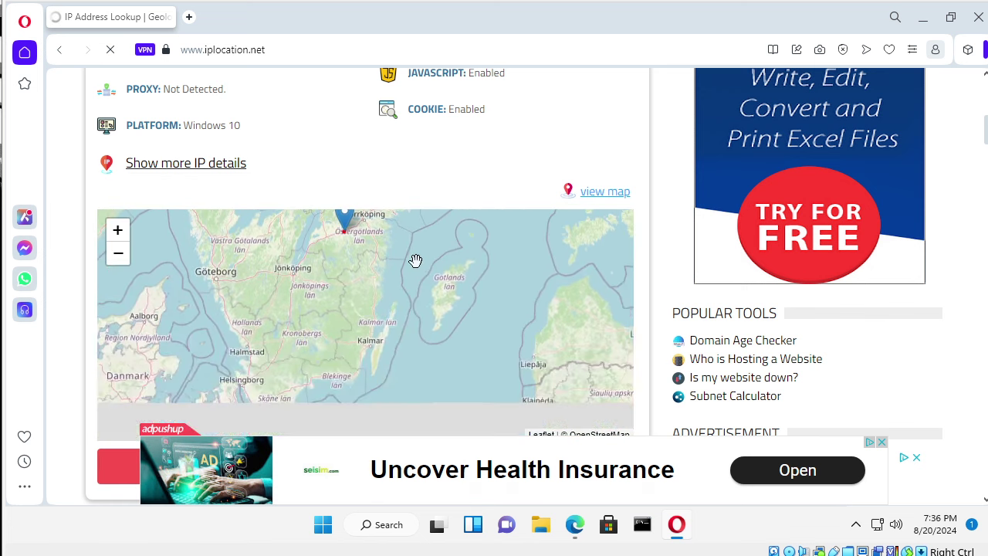
scroll(415, 261, down, 1)
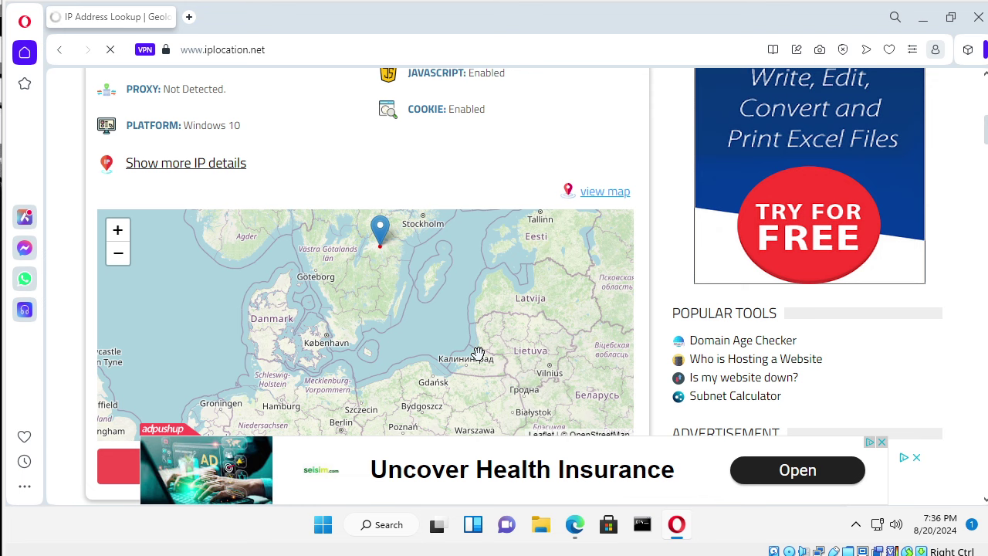
drag(471, 345, 424, 258)
scroll(424, 257, down, 1)
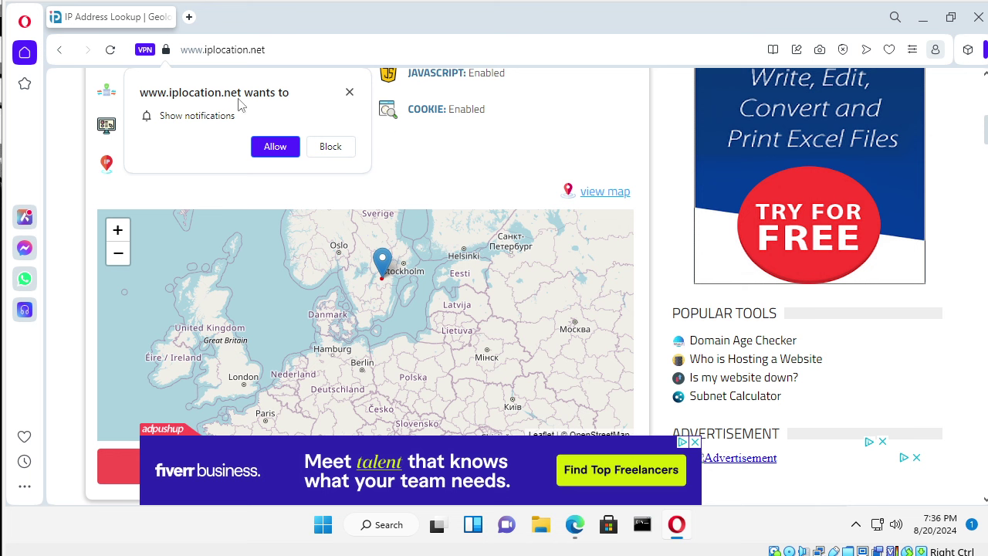
click(277, 148)
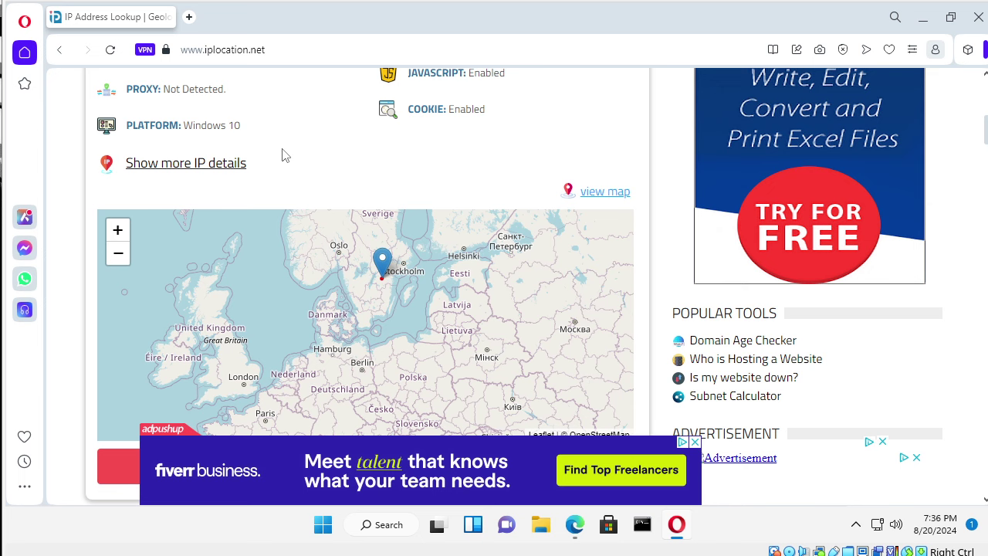
scroll(252, 194, up, 3)
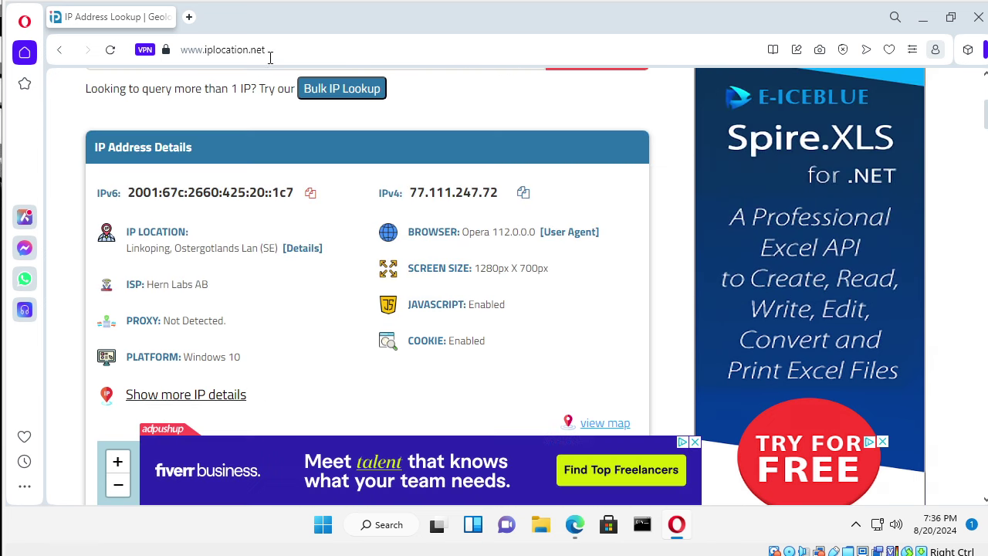
drag(270, 58, 174, 50)
key(ctrl+c)
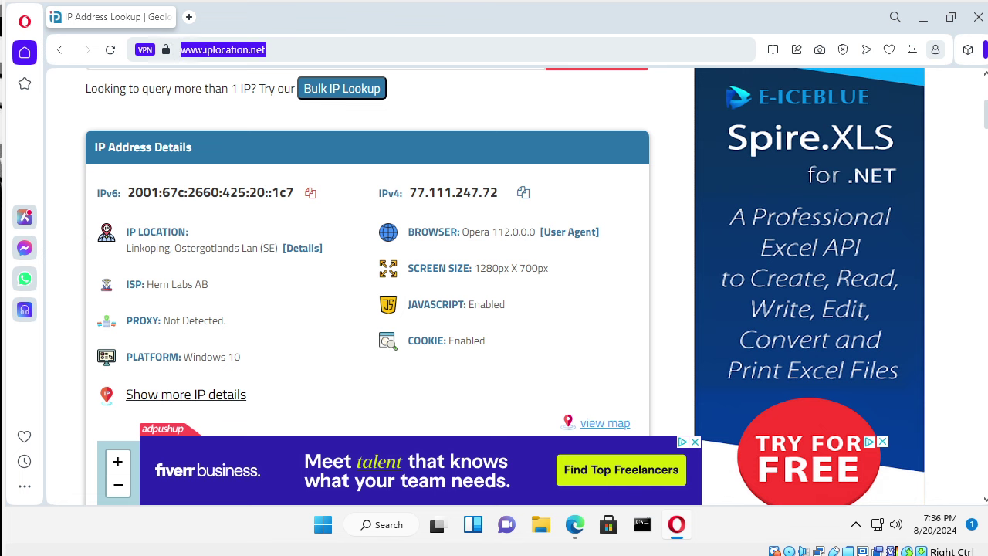
Open the full browser settings and search them for "start" to reach the On startup options.
click(913, 49)
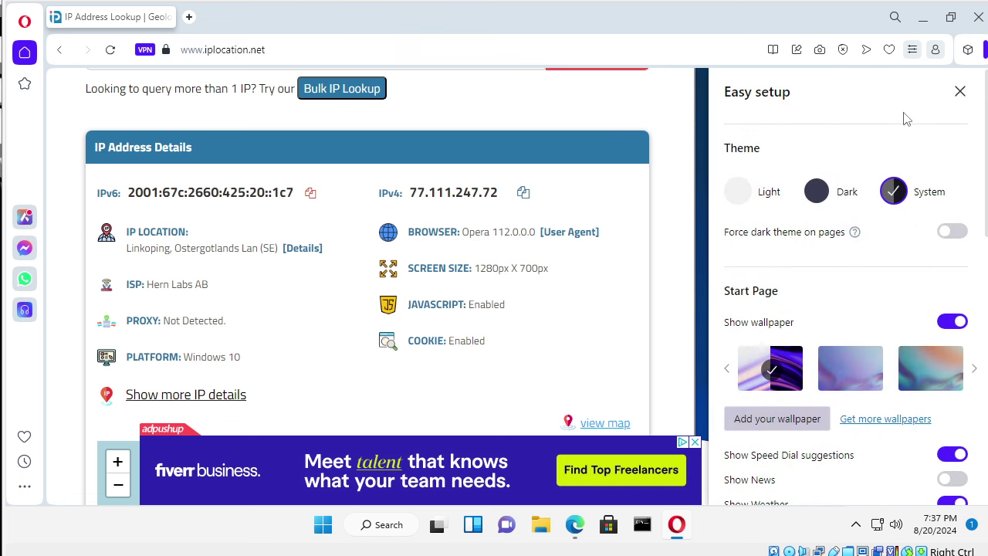
scroll(861, 354, down, 5)
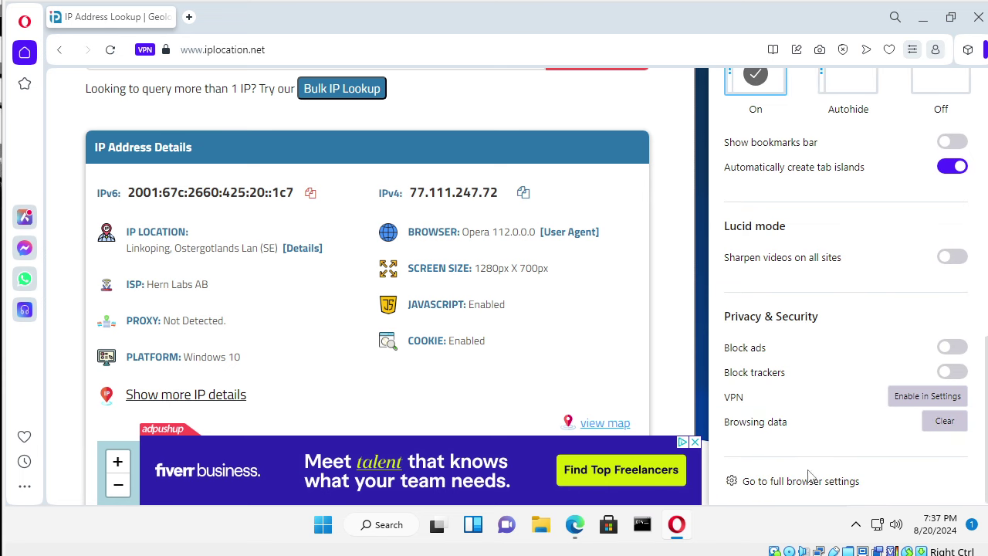
click(807, 482)
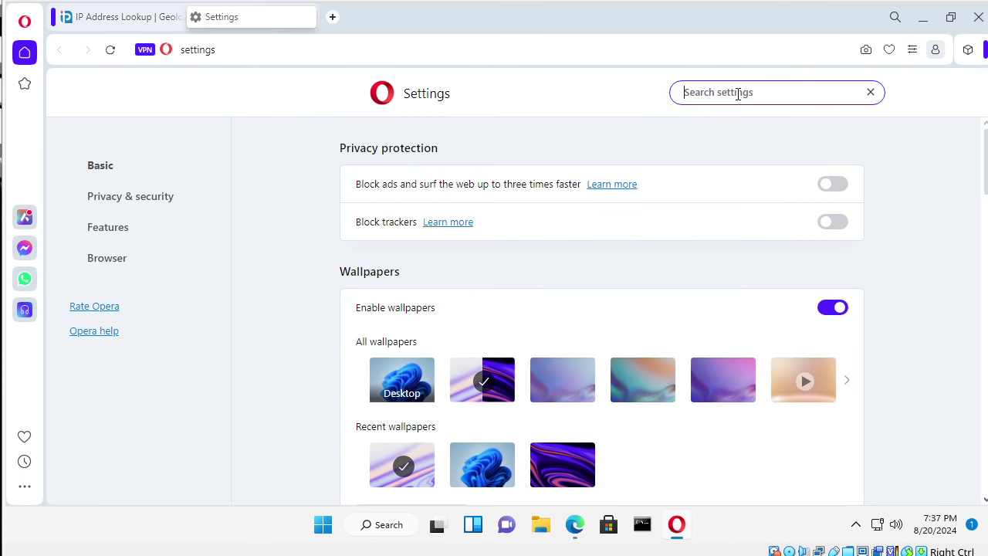
text(start)
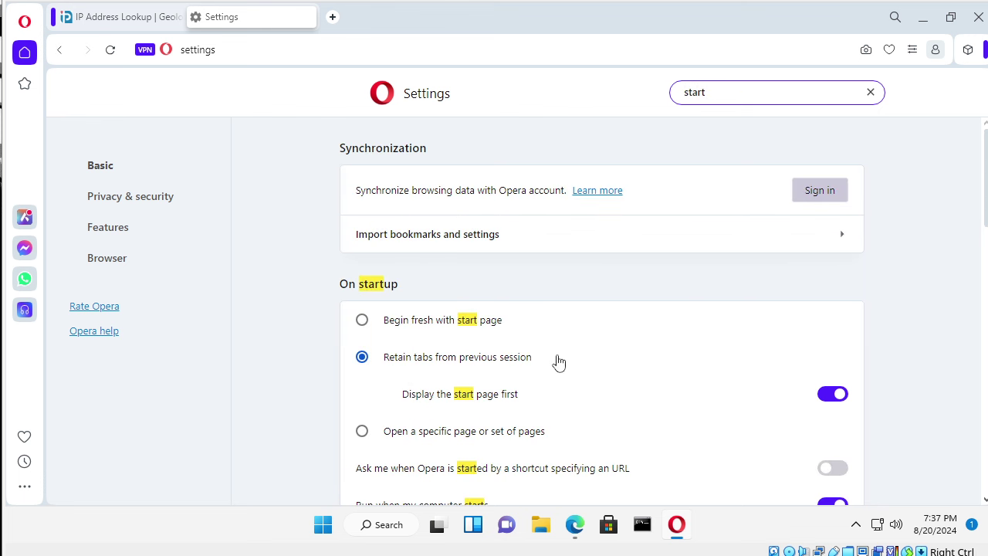
scroll(558, 364, down, 2)
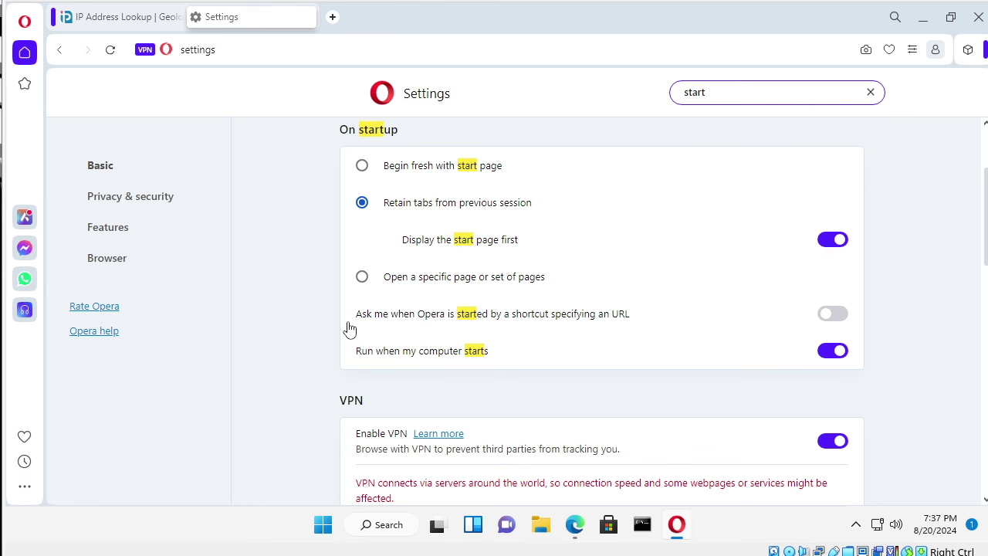
click(365, 279)
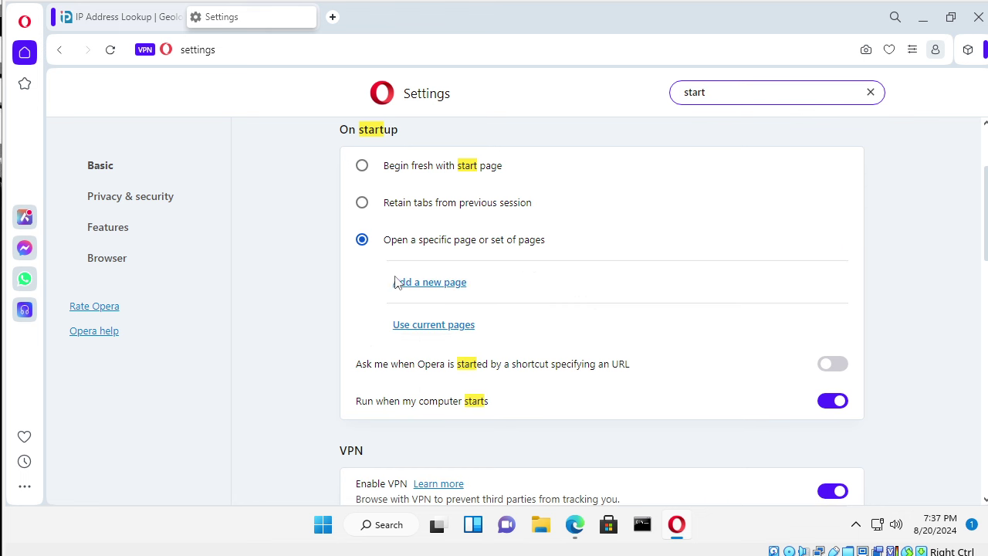
click(453, 283)
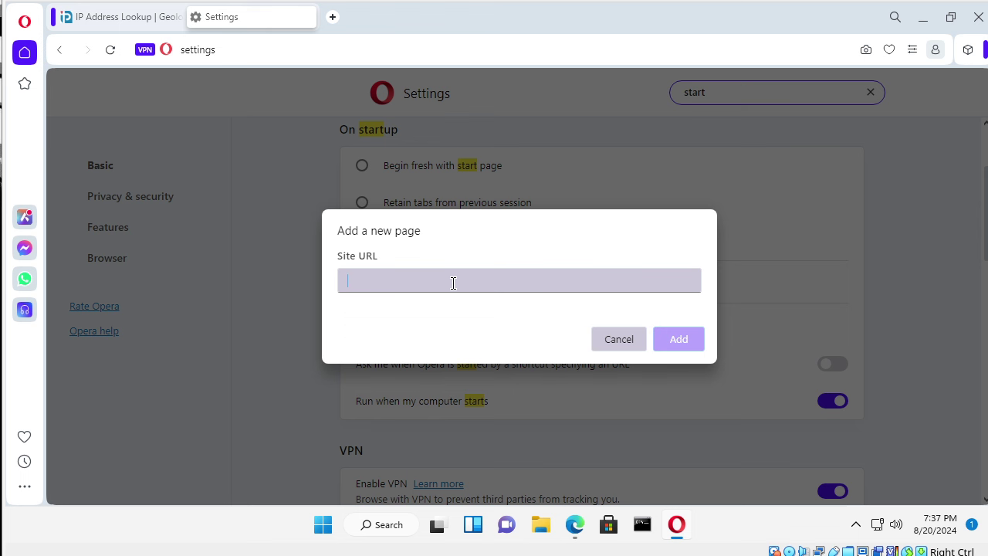
key(ctrl+v)
click(681, 341)
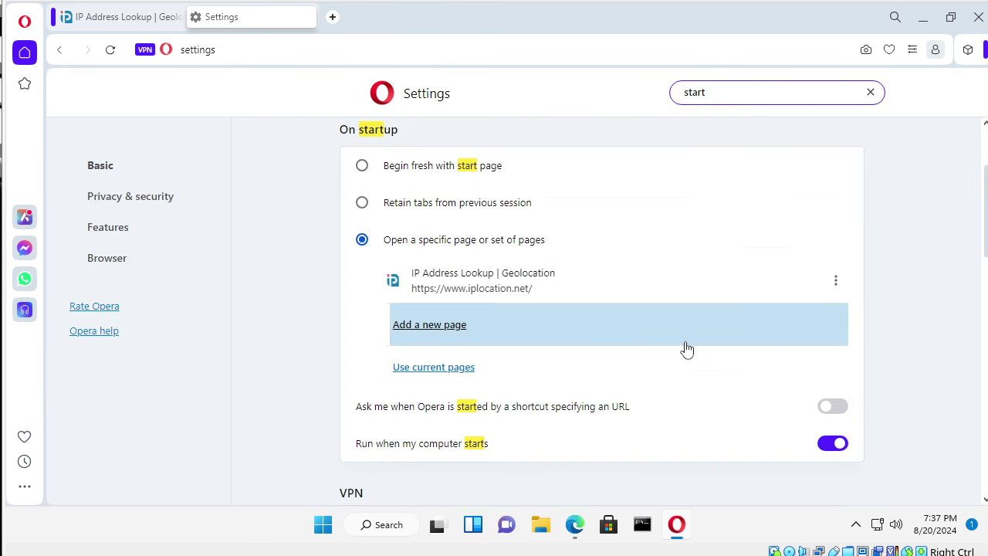